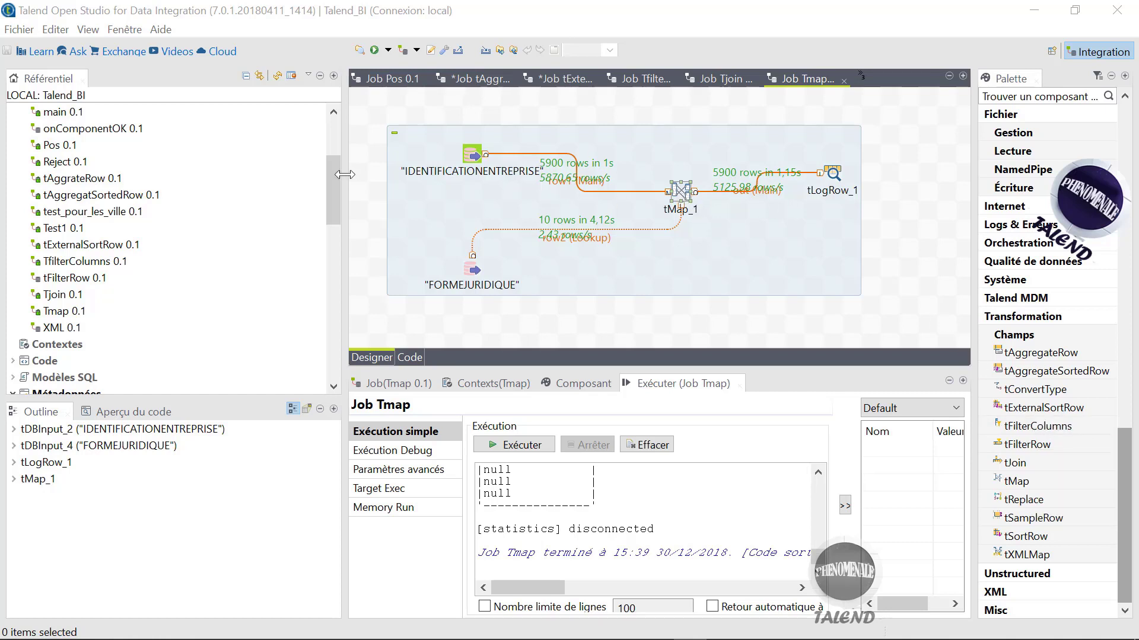
# Step: Create a new job named Tmap_filter under Jobs in the repository
pyautogui.moveTo(334, 184); pyautogui.dragTo(335, 136)
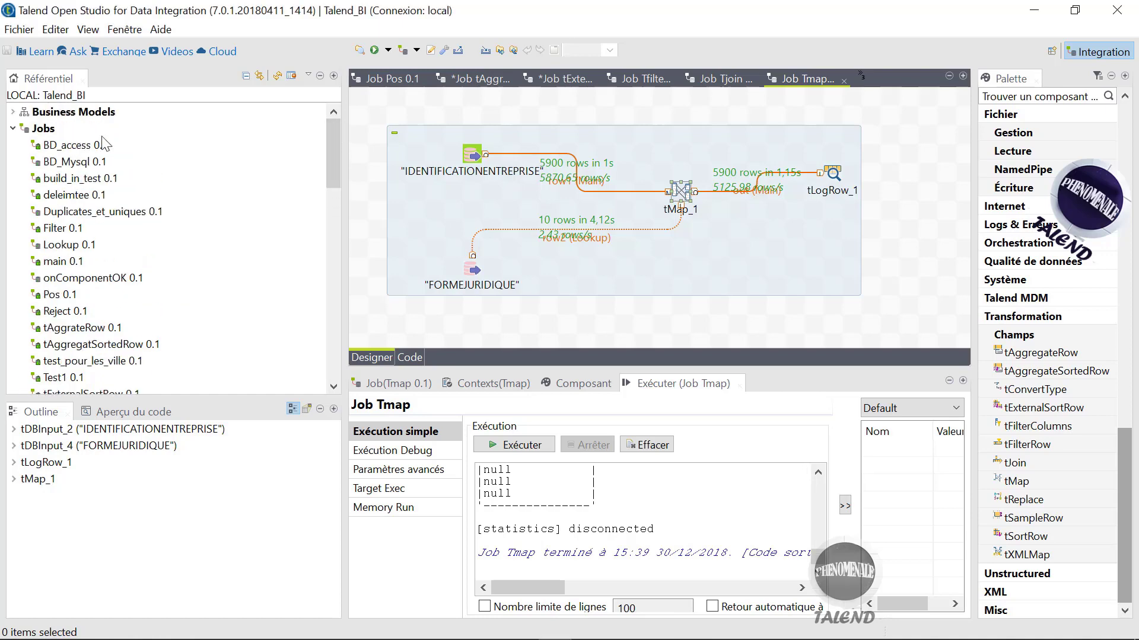
pyautogui.click(57, 130)
pyautogui.rightClick(58, 130)
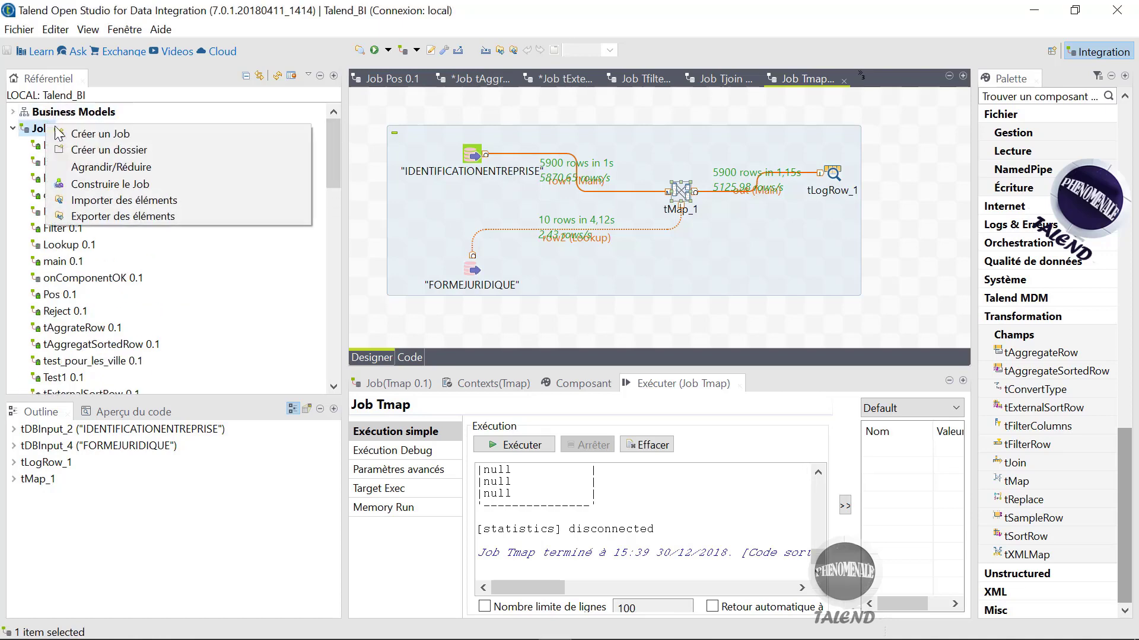
pyautogui.click(70, 134)
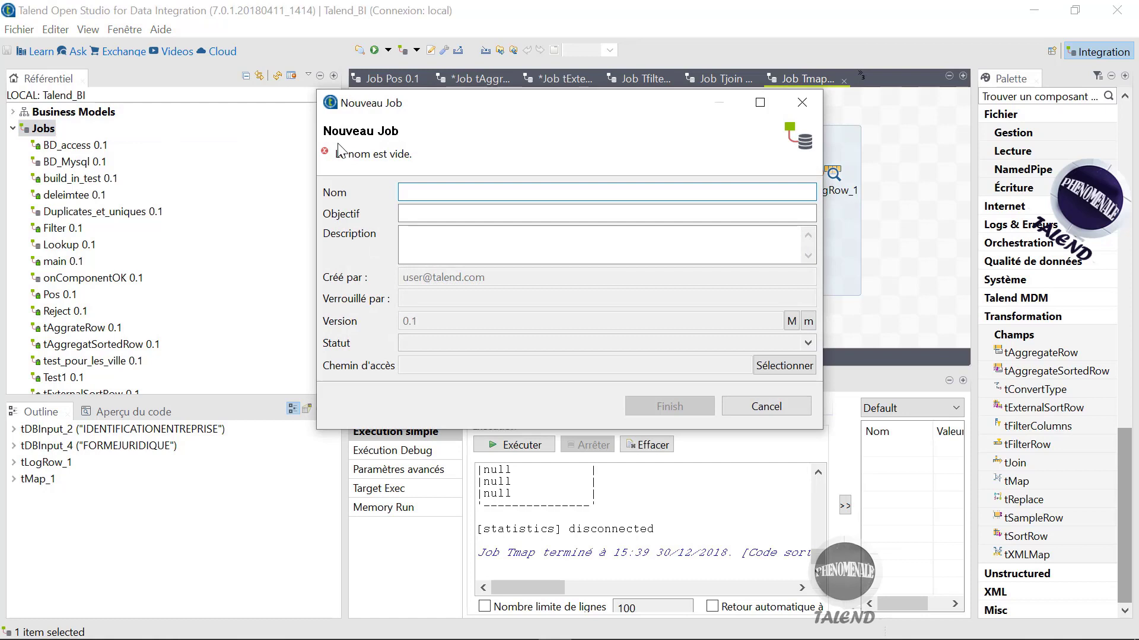
pyautogui.write('T')
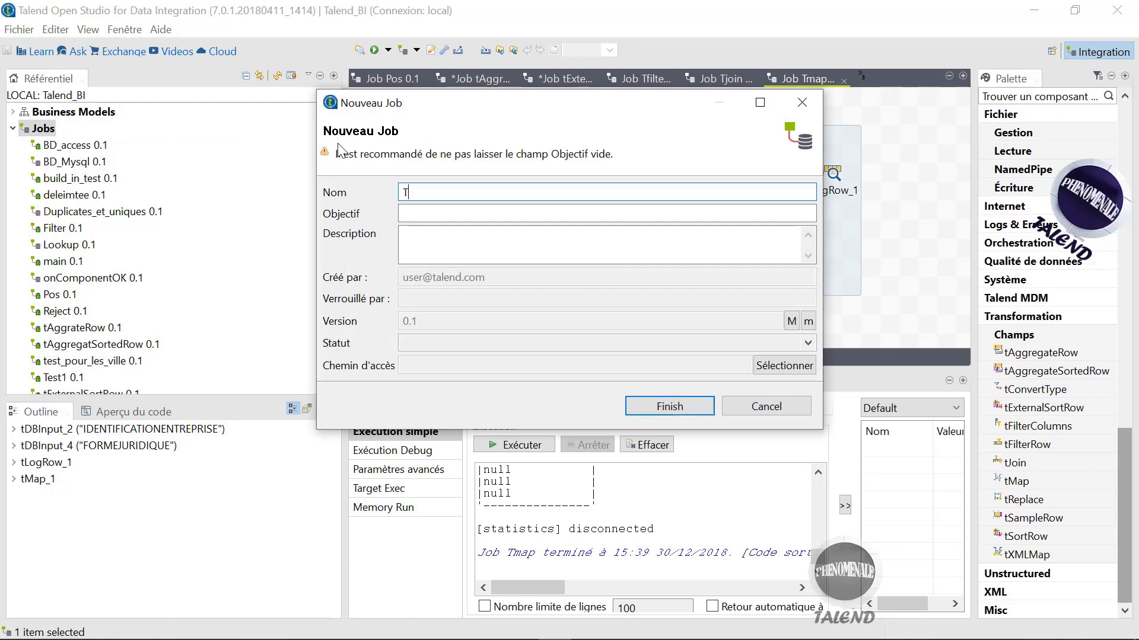
pyautogui.write('mapç')
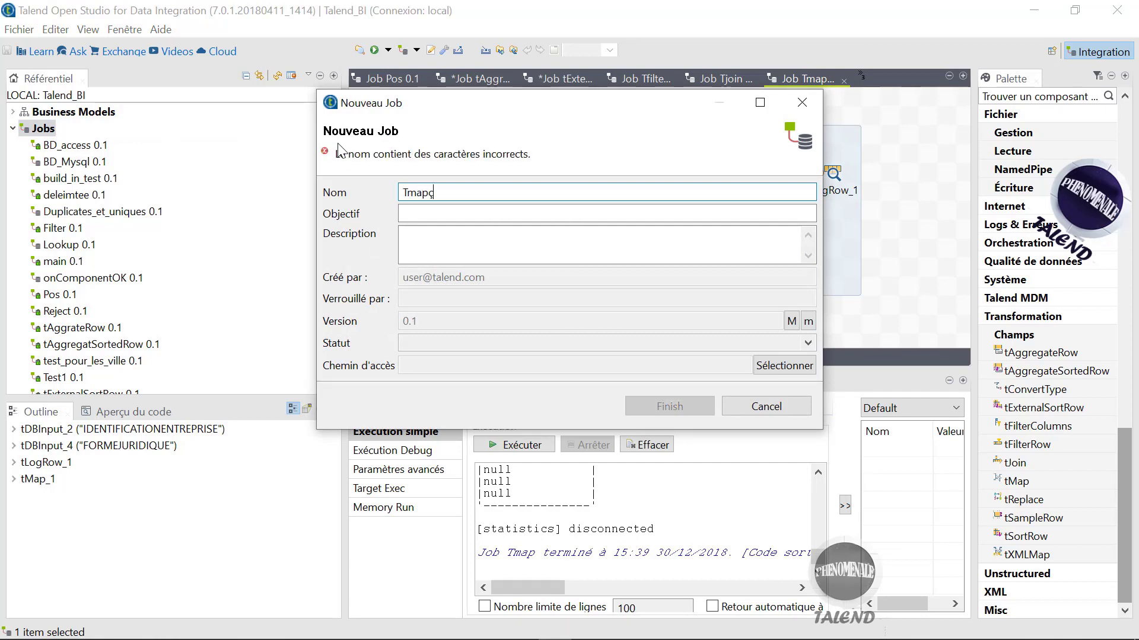
pyautogui.press('BackSpace')
pyautogui.write('_')
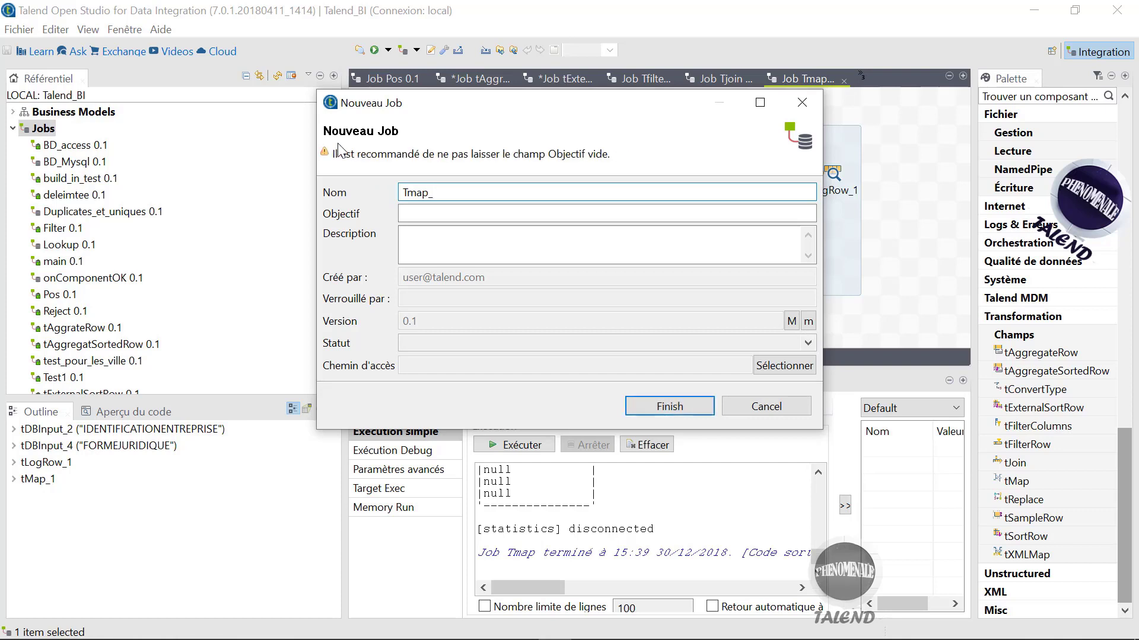
pyautogui.write('filter')
pyautogui.click(648, 401)
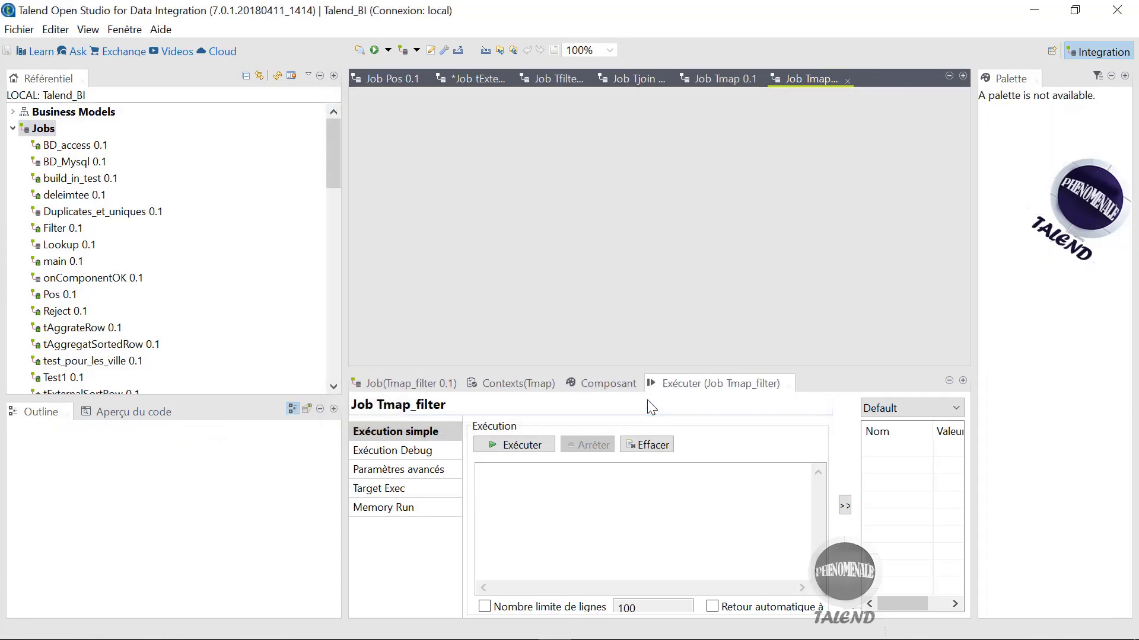
# Step: Add the Nombre_arrive_ville Excel metadata to the job canvas as a tFileInputExcel component
pyautogui.moveTo(333, 147); pyautogui.dragTo(331, 270)
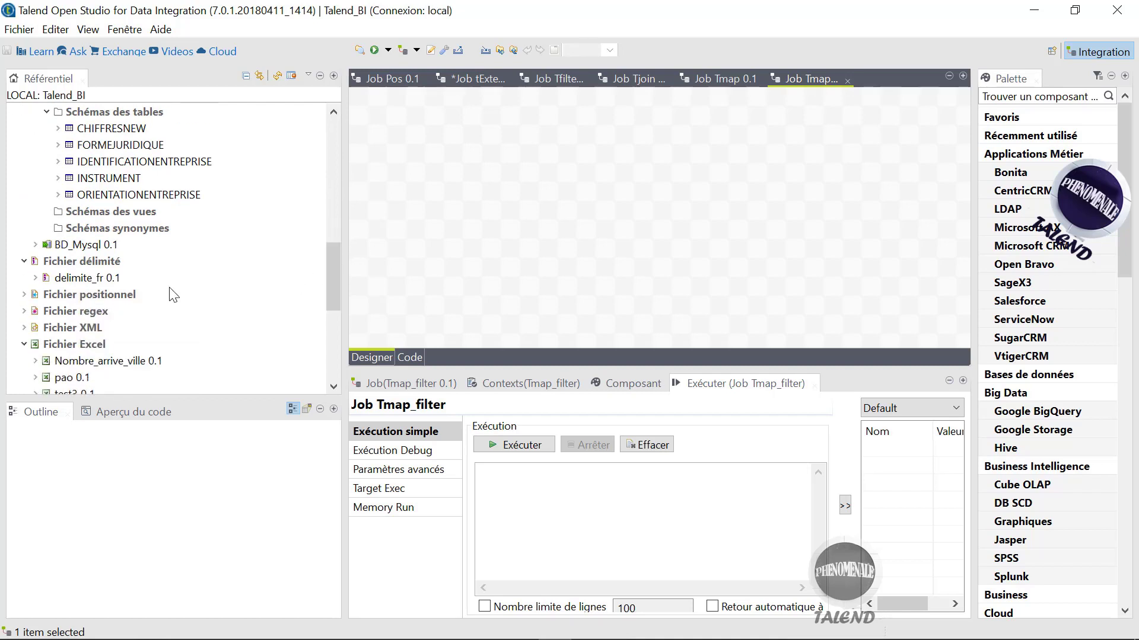
pyautogui.scroll(-1, 148, 309)
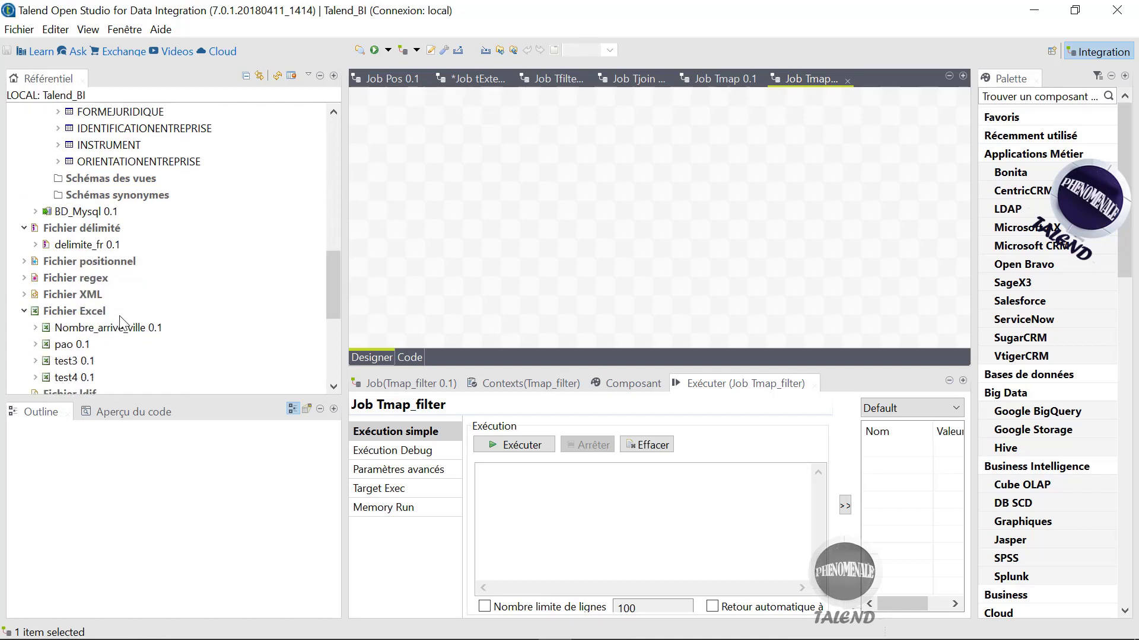
pyautogui.moveTo(121, 323); pyautogui.dragTo(453, 192)
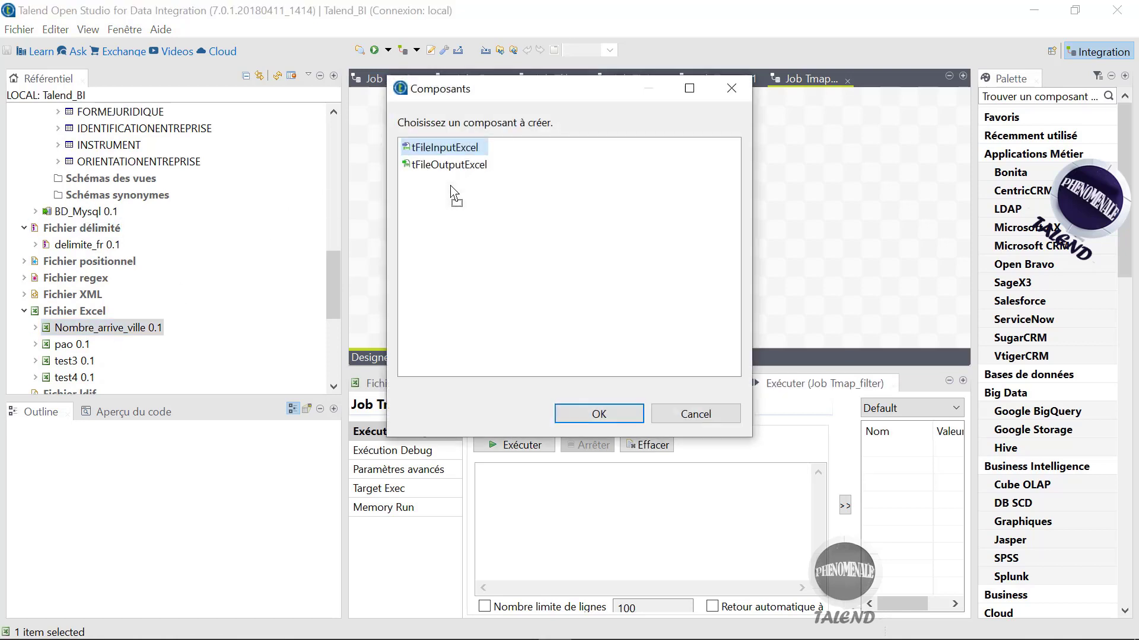
pyautogui.click(598, 414)
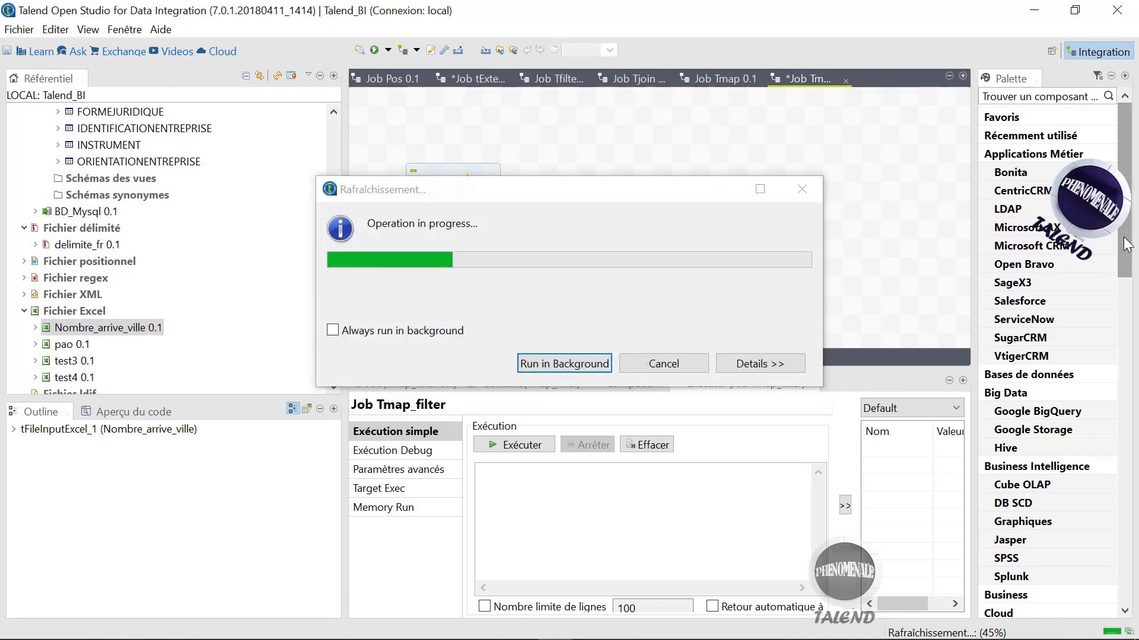
# Step: Add a tMap component beside the Excel input and a tLogRow component beyond it, level with the input
pyautogui.moveTo(1123, 236); pyautogui.dragTo(1137, 552)
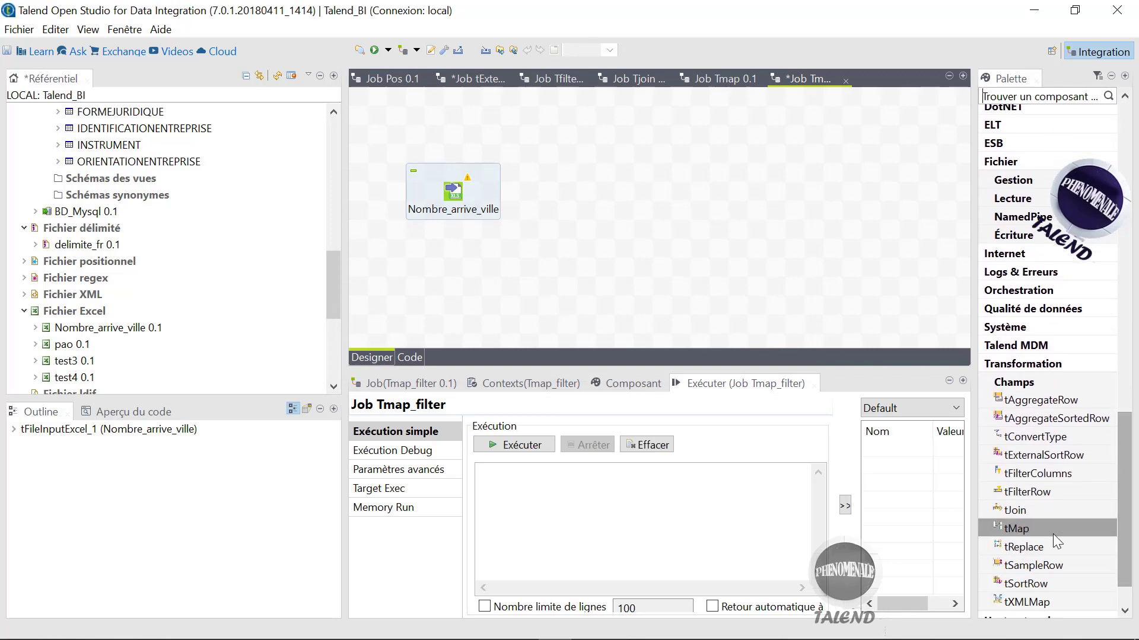
pyautogui.moveTo(1048, 531); pyautogui.dragTo(665, 203)
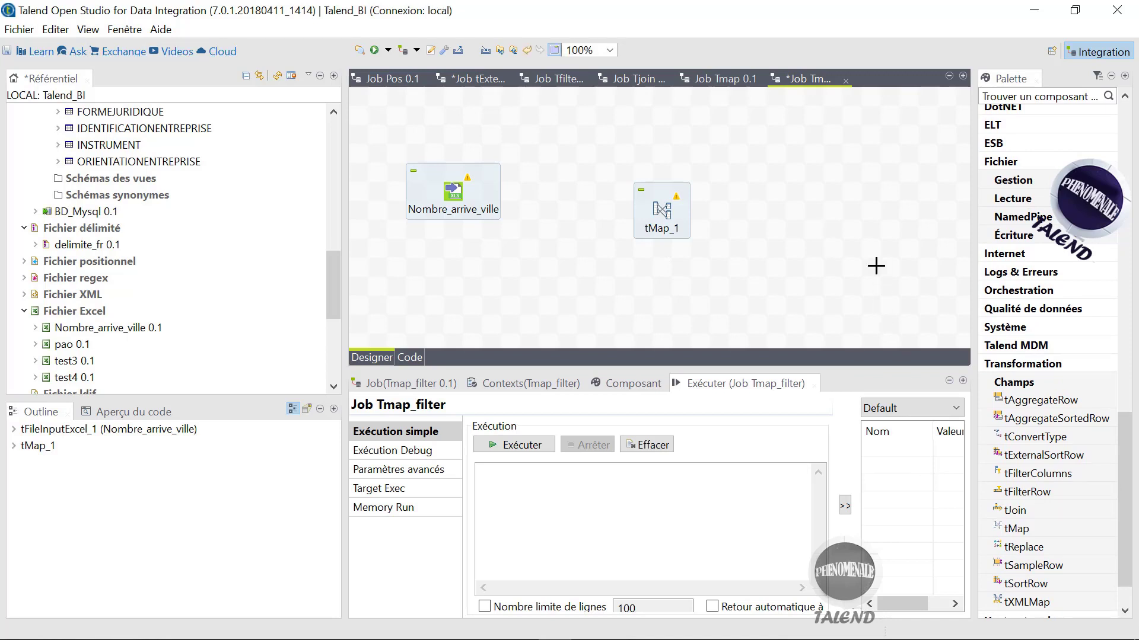
pyautogui.write('t')
pyautogui.press('BackSpace')
pyautogui.write('tlog')
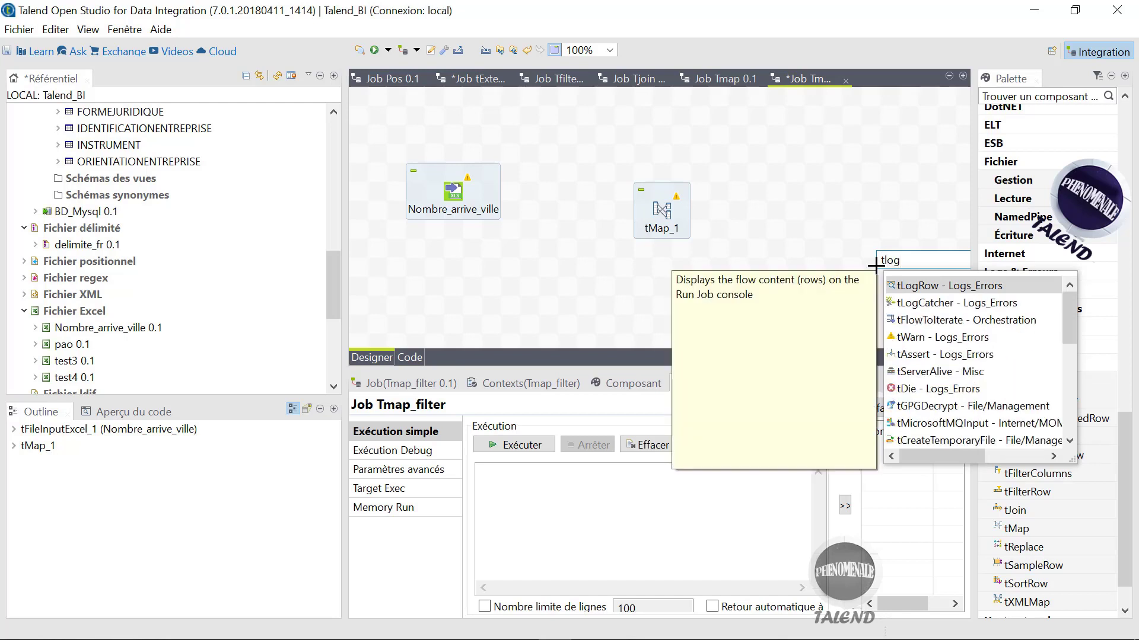
pyautogui.press('Return')
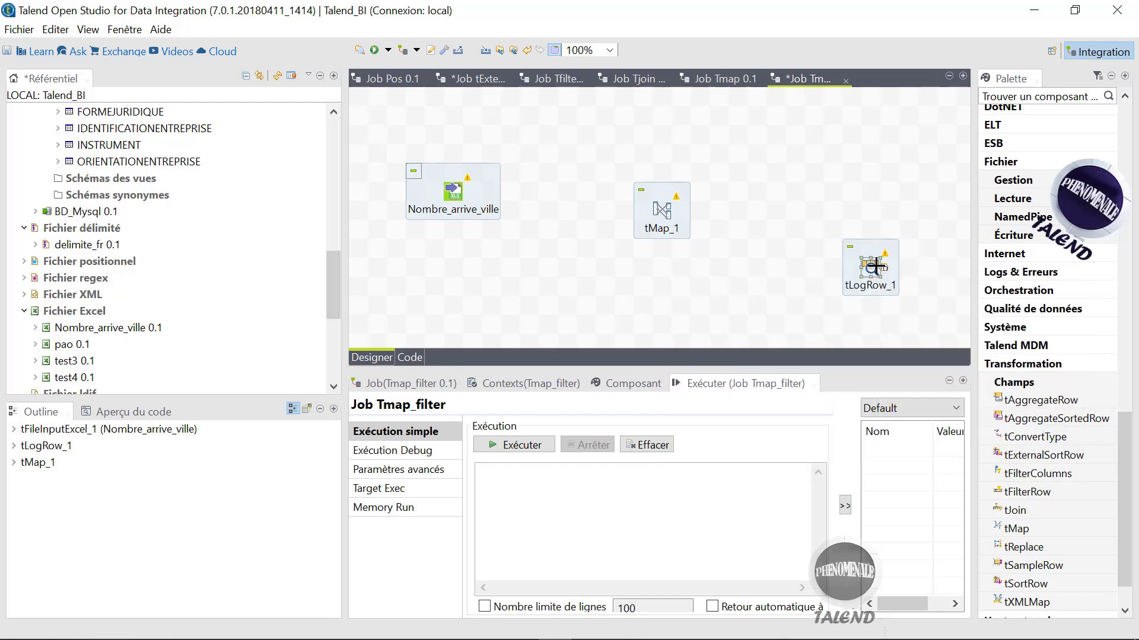
pyautogui.moveTo(873, 264); pyautogui.dragTo(873, 188)
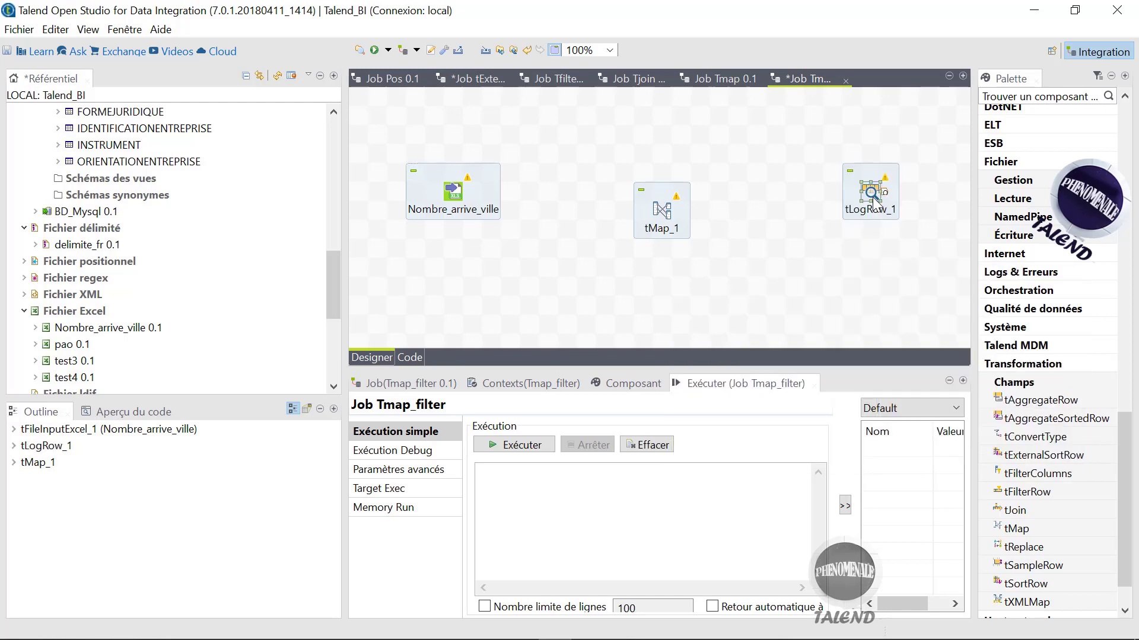
# Step: Link Nombre_arrive_ville through tMap_1 to tLogRow_1 with an output named out, and set tLogRow_1 to Tableau mode
pyautogui.click(456, 200)
pyautogui.moveTo(467, 191); pyautogui.dragTo(875, 196)
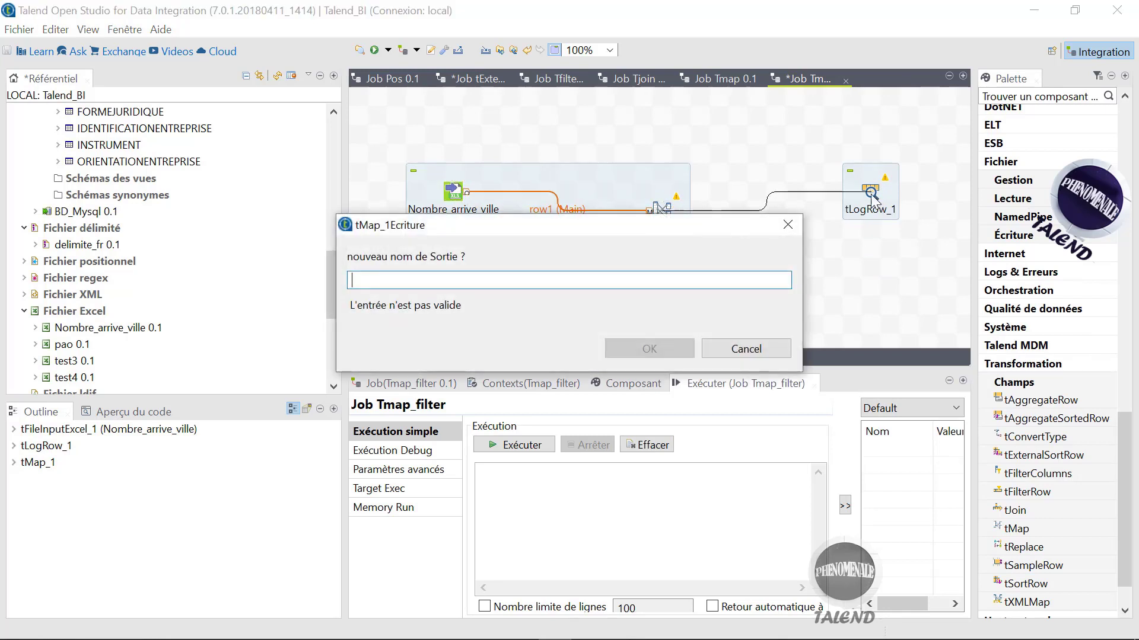
pyautogui.write('out')
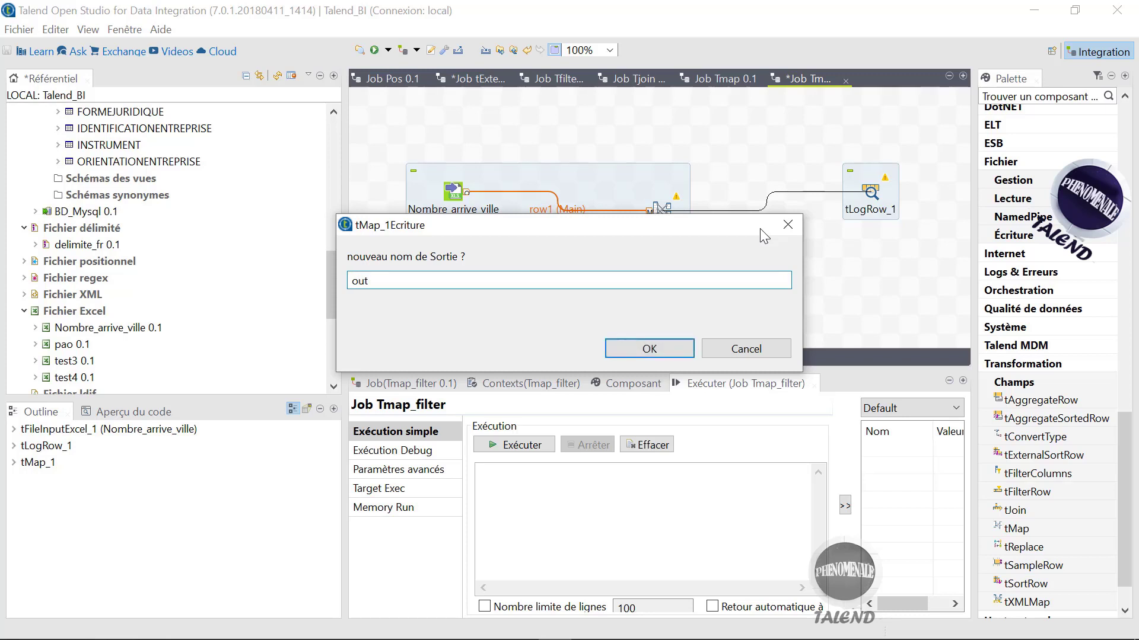
pyautogui.click(639, 353)
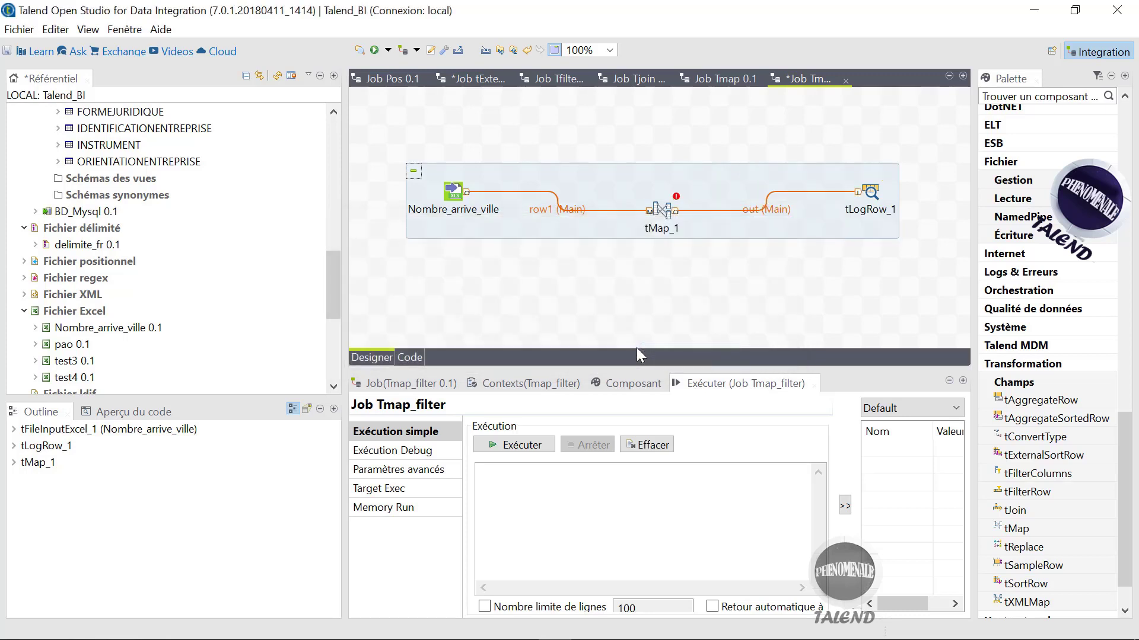
pyautogui.doubleClick(871, 193)
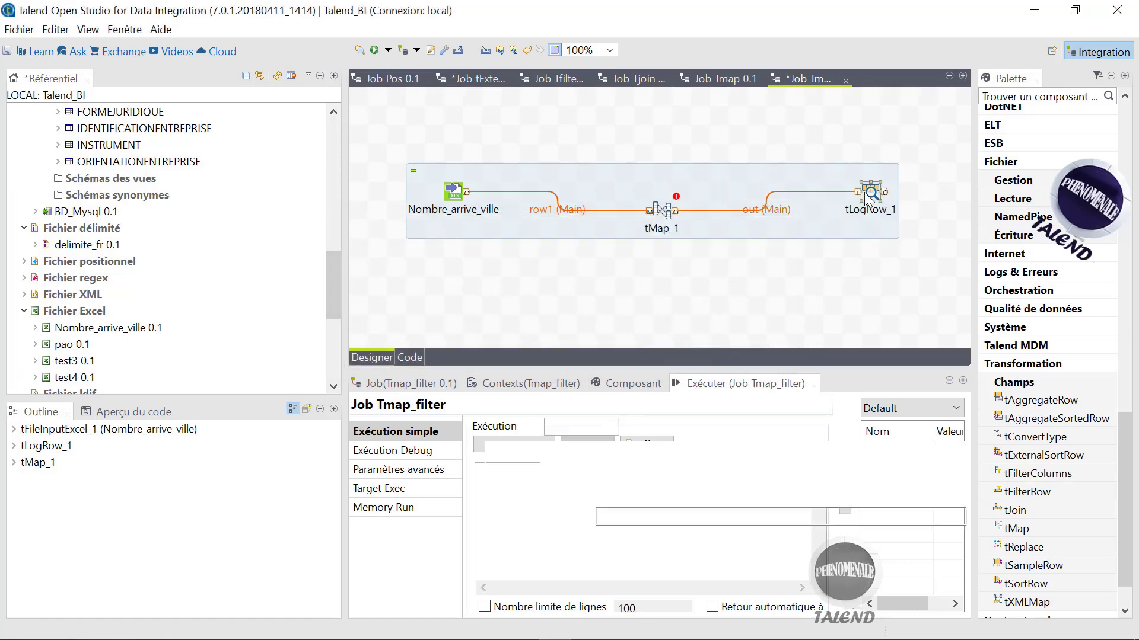
pyautogui.click(492, 481)
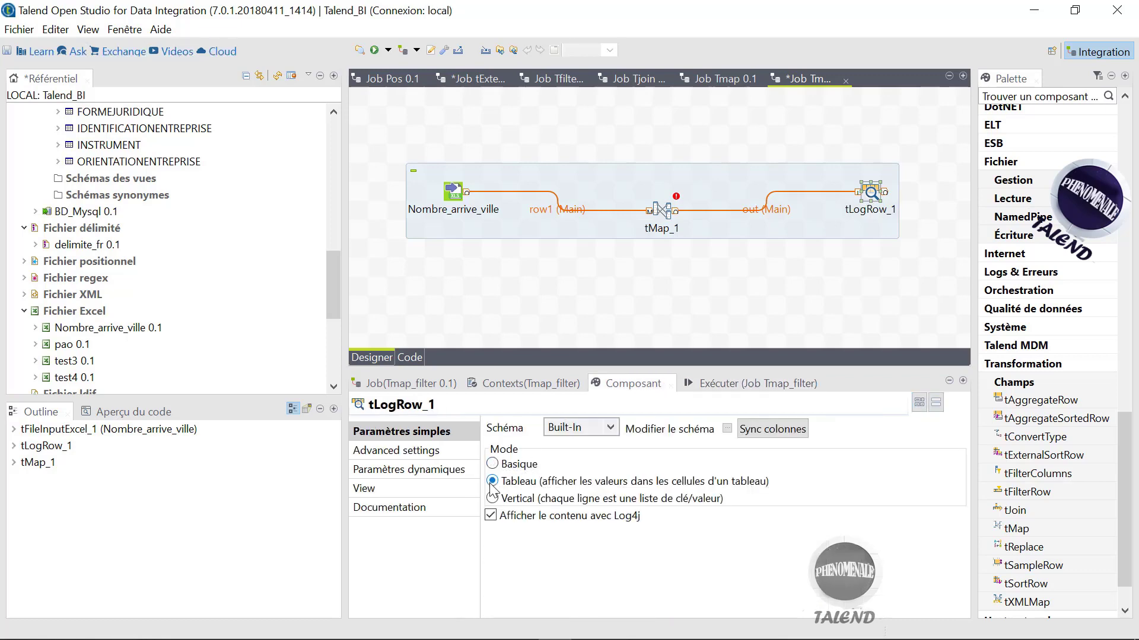
# Step: In tMap_1, map row1's destination column to the out table and enable that table's expression filter
pyautogui.doubleClick(663, 213)
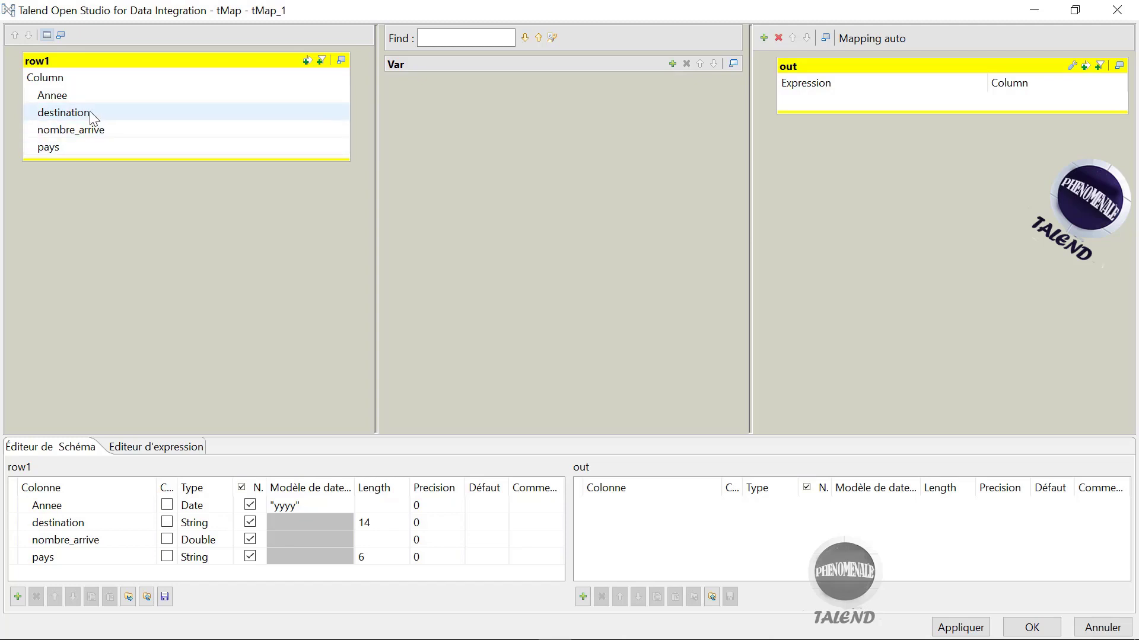
pyautogui.moveTo(90, 112); pyautogui.dragTo(849, 104)
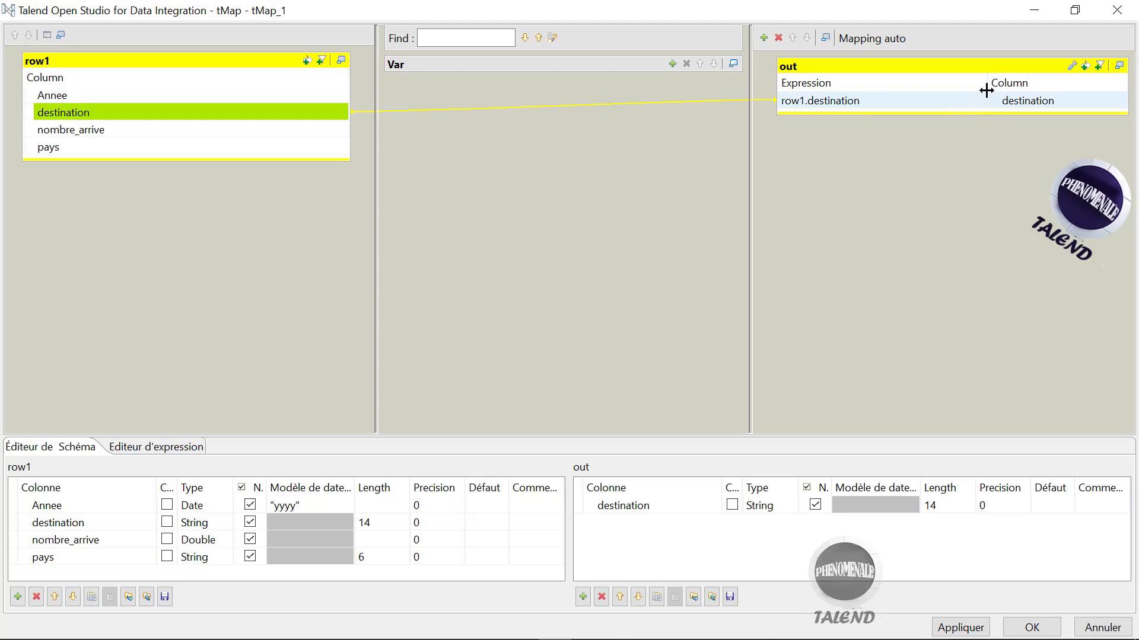
pyautogui.click(1086, 66)
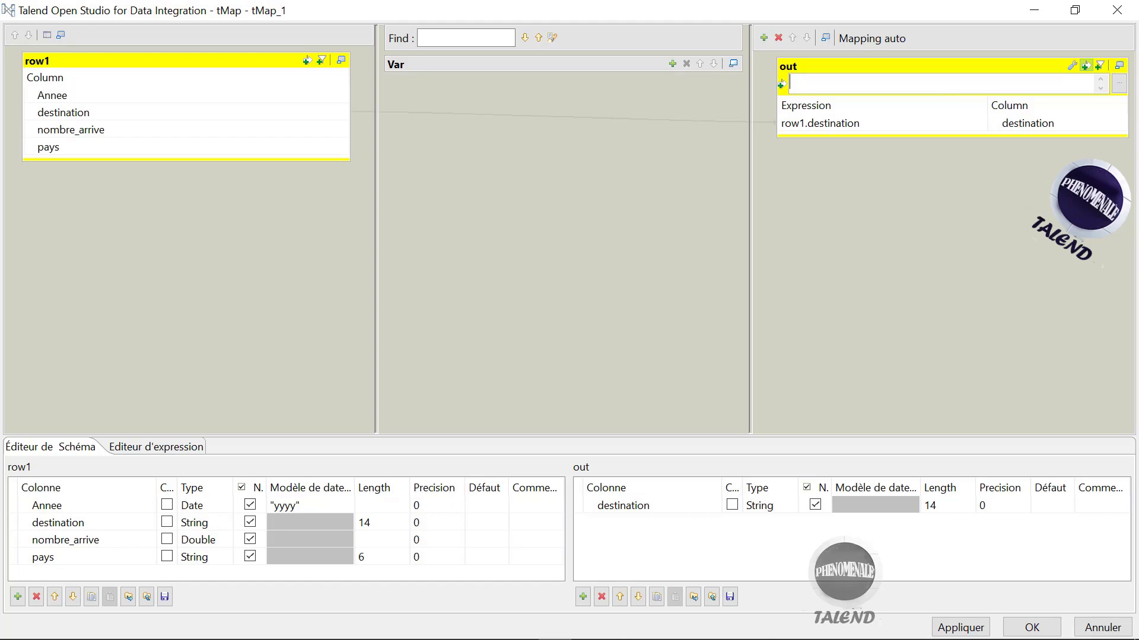
# Step: Look through the destination column of the nombre_arrivee_ville workbook in Excel for the city Artvin, and return to the tMap editor
pyautogui.moveTo(456, 629)
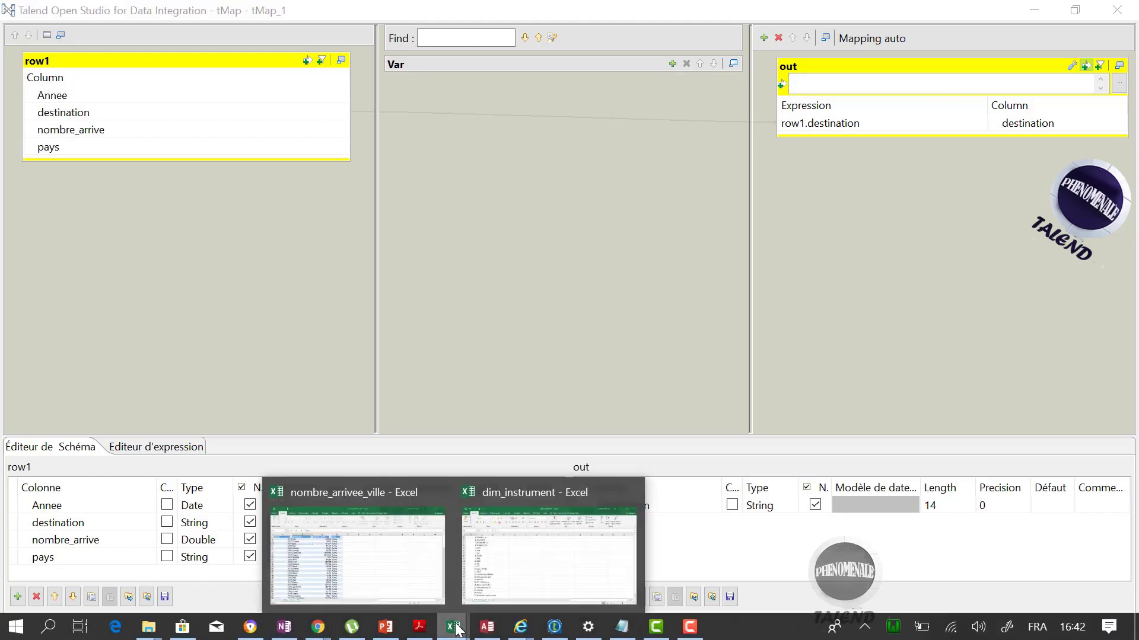
pyautogui.click(395, 563)
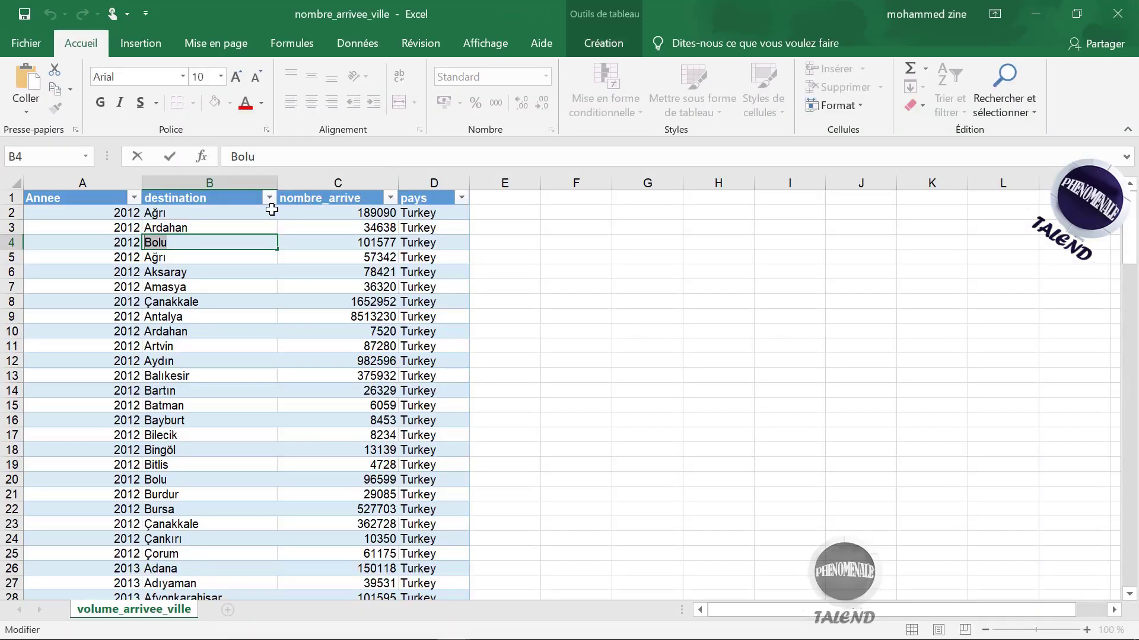
pyautogui.click(227, 258)
pyautogui.click(212, 302)
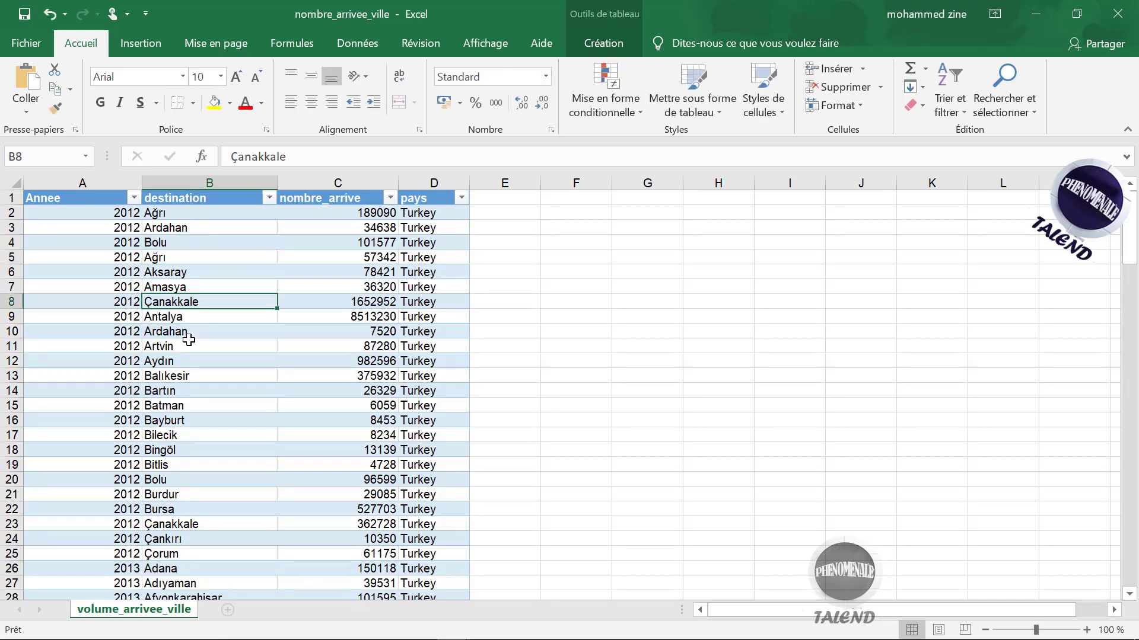
pyautogui.click(185, 346)
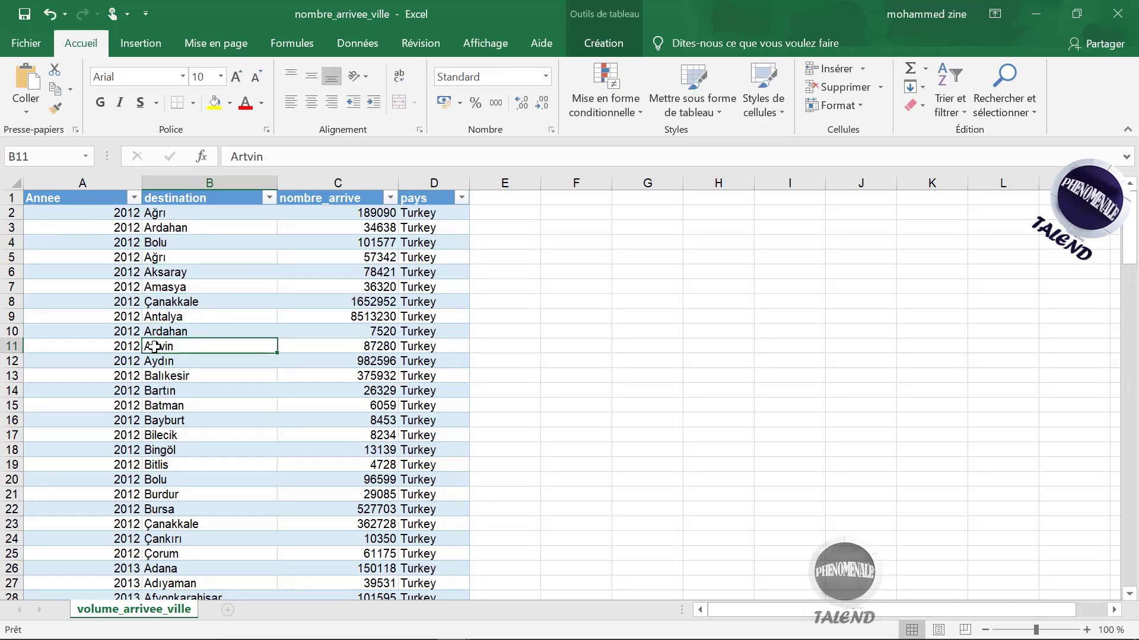
pyautogui.doubleClick(157, 346)
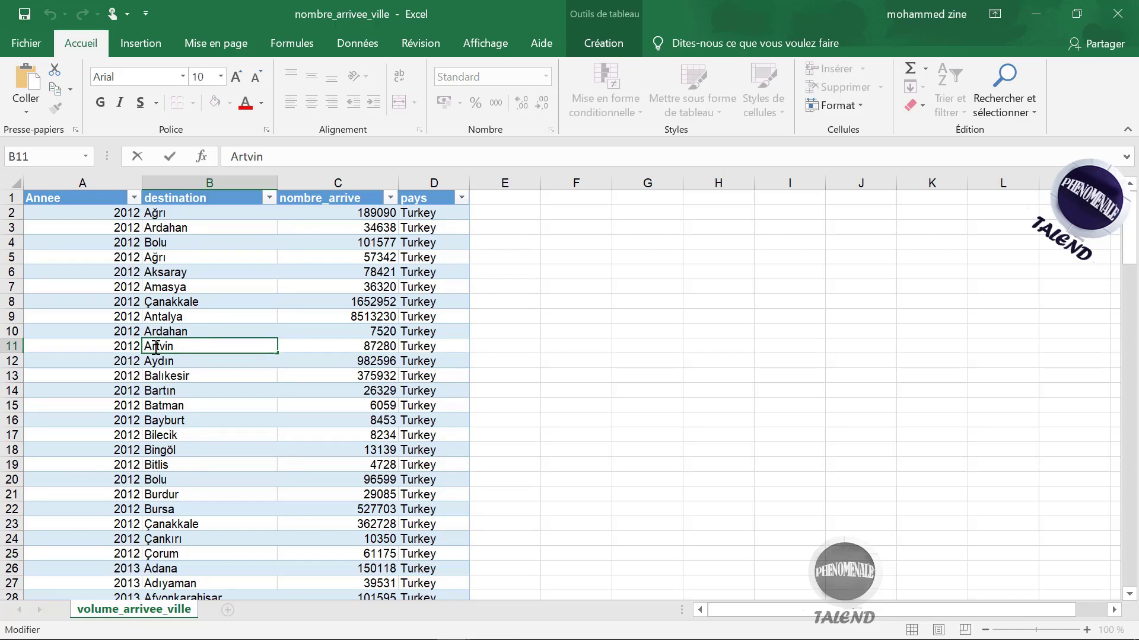
pyautogui.doubleClick(156, 346)
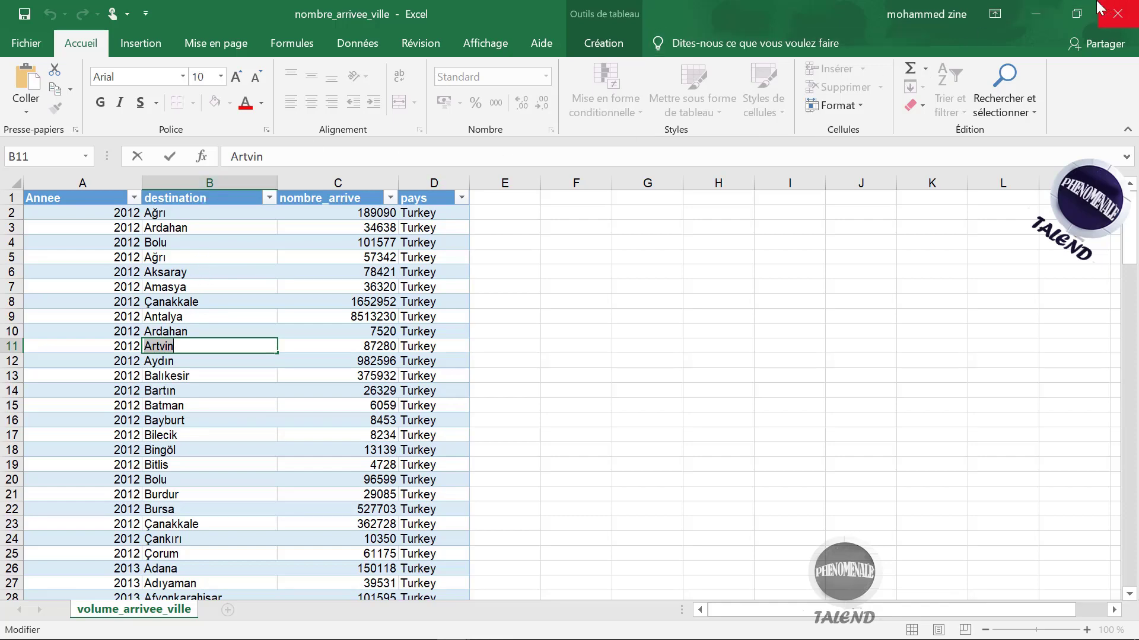
pyautogui.click(1036, 13)
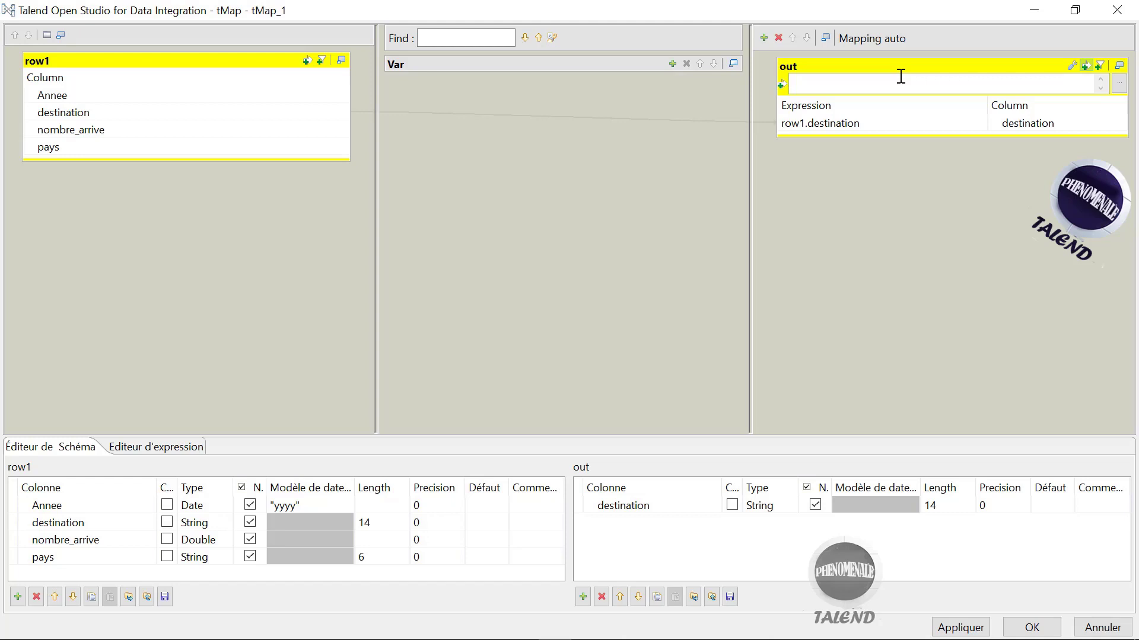
# Step: Enter ("Artvin").equals as the beginning of the out table's filter expression
pyautogui.write("'")
pyautogui.write('(')
pyautogui.write(')')
pyautogui.write('""')
pyautogui.write('Artvin')
pyautogui.write('.')
pyautogui.write('equals')
# Step: Complete the out filter with (row1.destination) as the argument of equals, and apply the mapping with its changes propagated
pyautogui.click(109, 114)
pyautogui.moveTo(108, 112)
pyautogui.mouseDown()
pyautogui.moveTo(142, 99)
pyautogui.moveTo(539, 66)
pyautogui.moveTo(956, 86)
pyautogui.mouseUp()
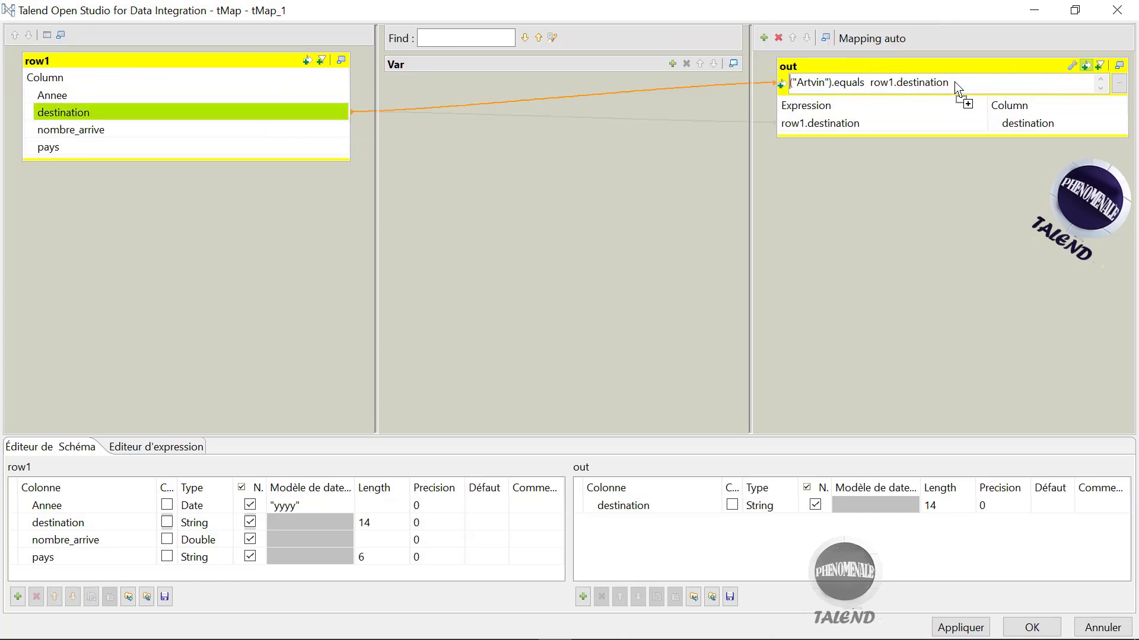
pyautogui.click(873, 82)
pyautogui.press('BackSpace')
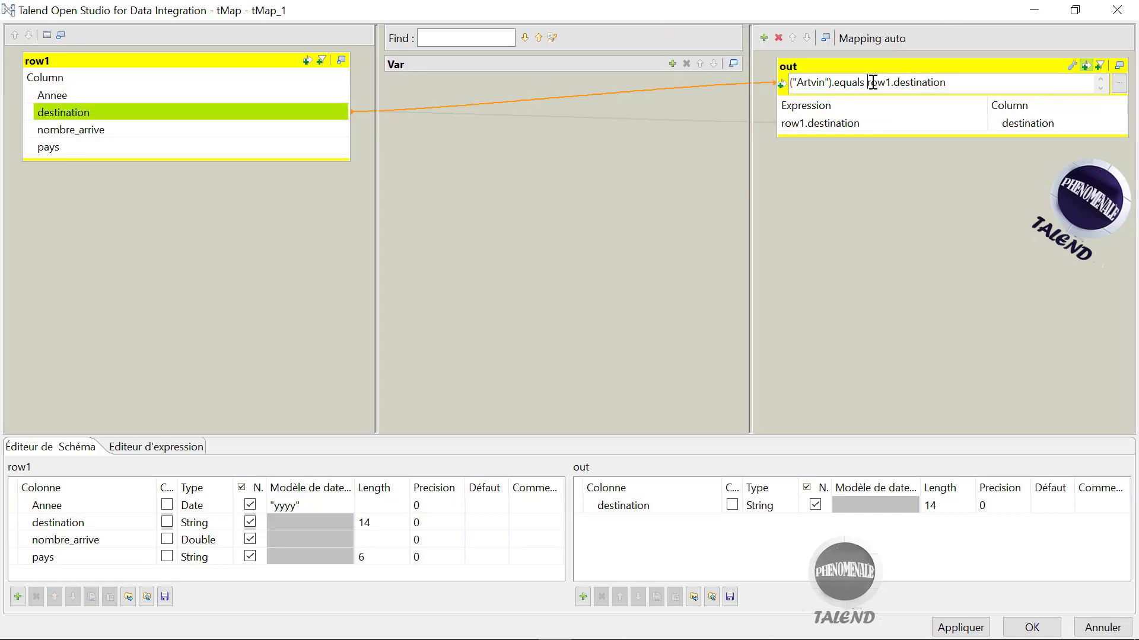
pyautogui.write('(')
pyautogui.press('BackSpace')
pyautogui.write('(')
pyautogui.click(960, 628)
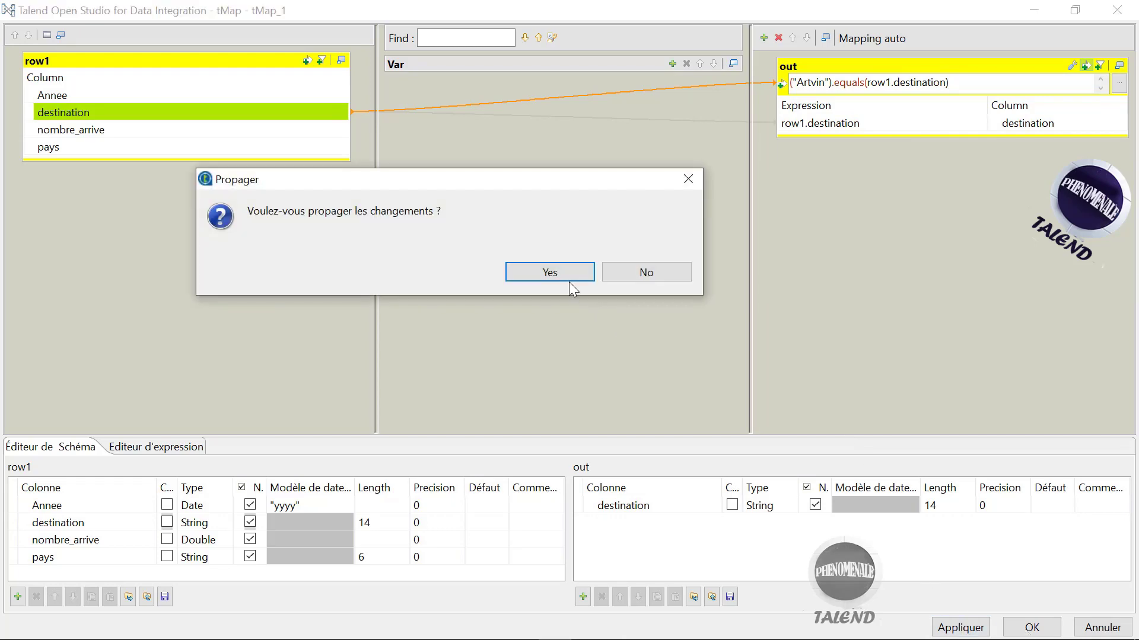
pyautogui.click(568, 280)
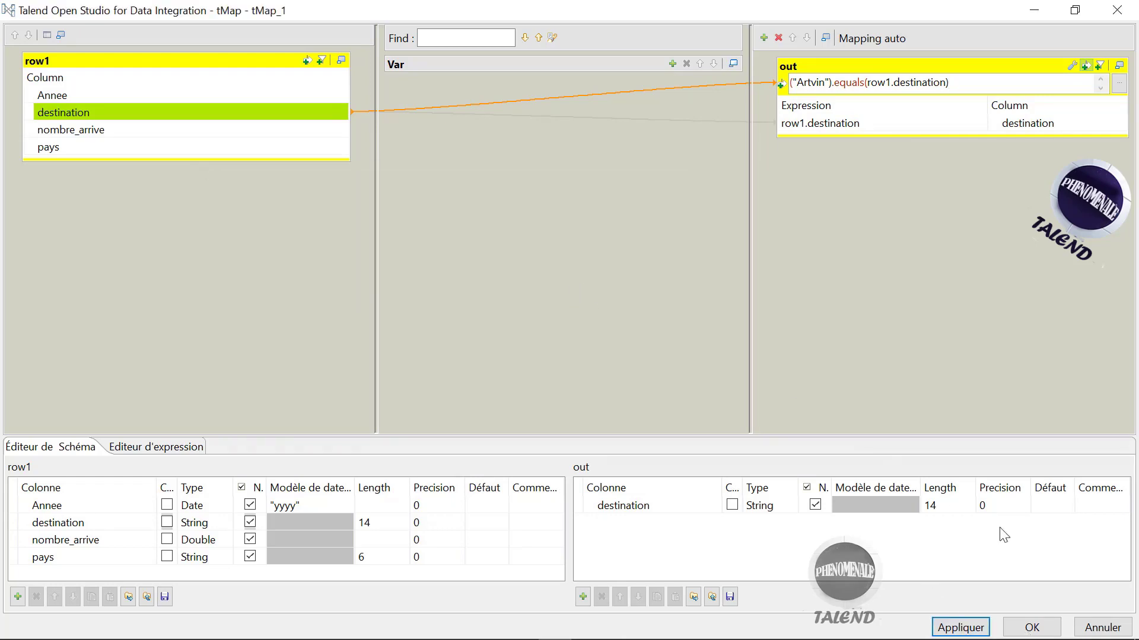
# Step: Validate the tMap_1 mapping, propagate the changes, and save the job
pyautogui.click(1032, 628)
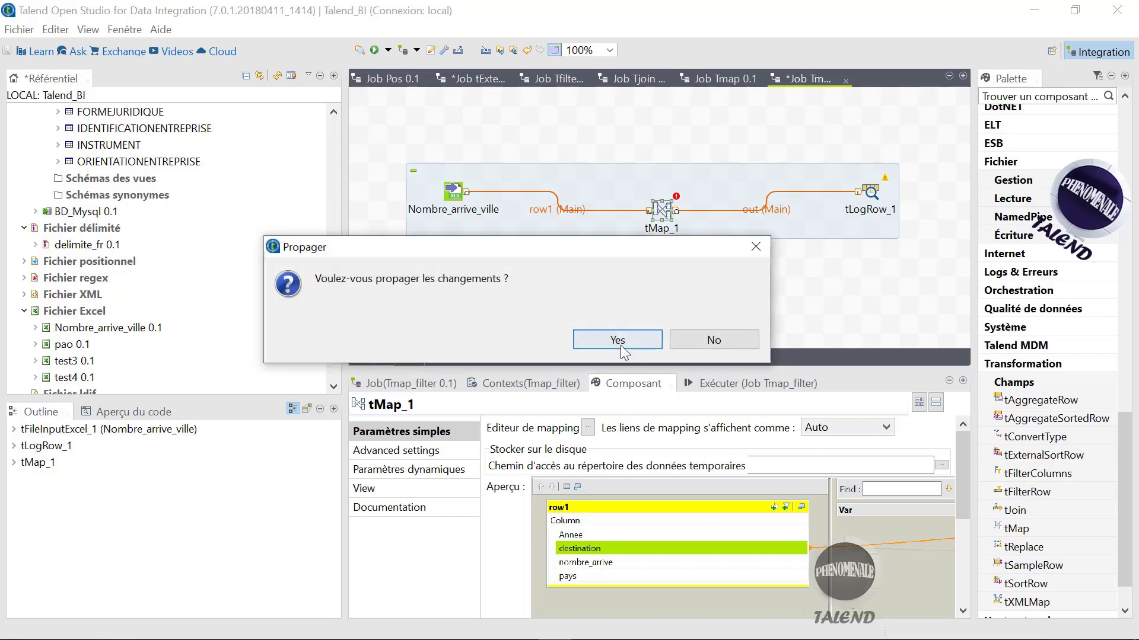
pyautogui.click(621, 349)
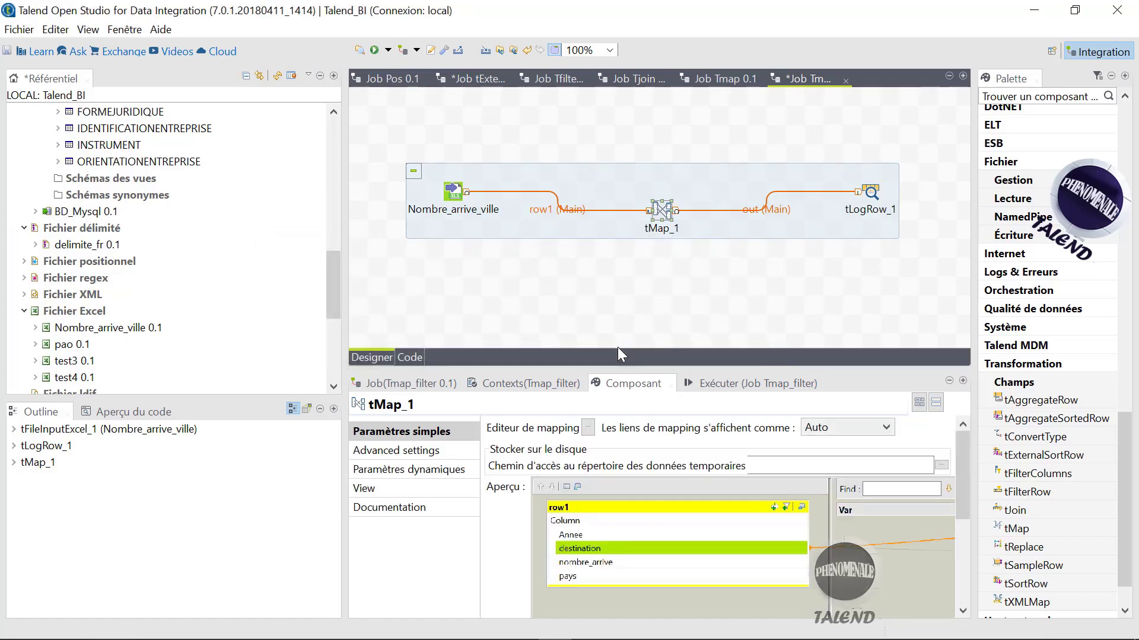
pyautogui.hotkey('ctrl', 's')
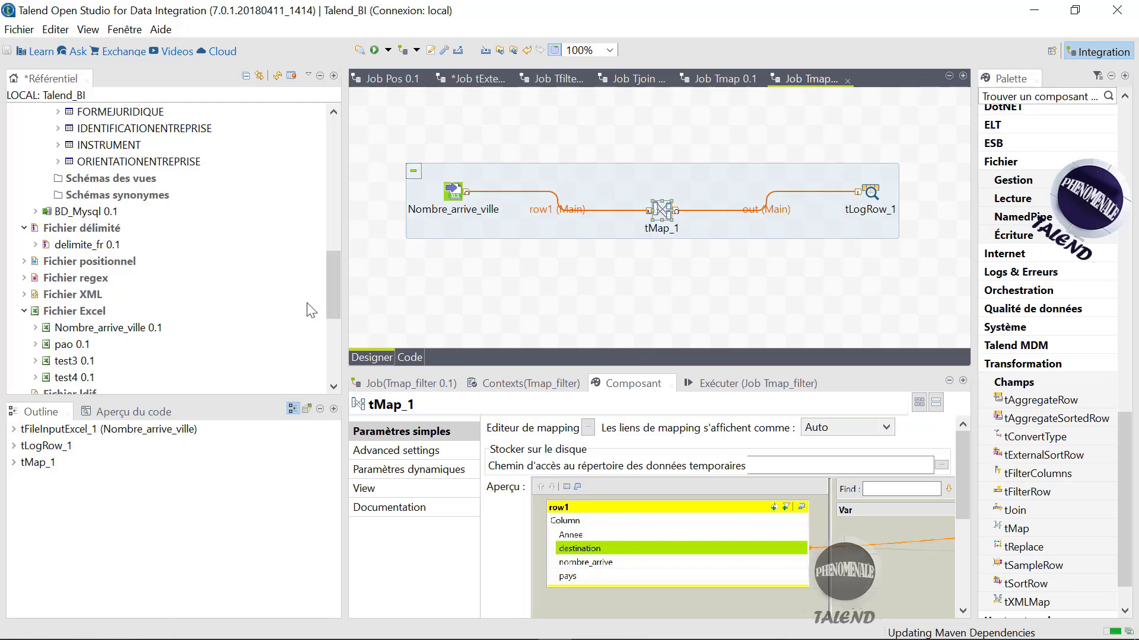
# Step: Run the Tmap_filter 0.1 job from the repository
pyautogui.moveTo(330, 293); pyautogui.dragTo(324, 208)
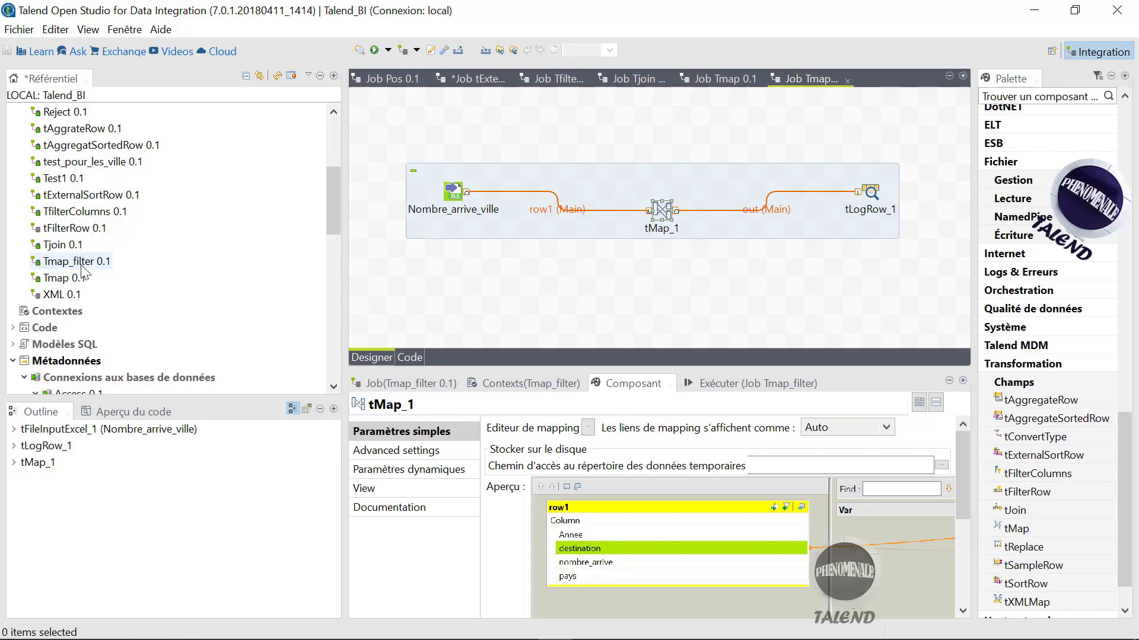
pyautogui.click(80, 265)
pyautogui.rightClick(81, 268)
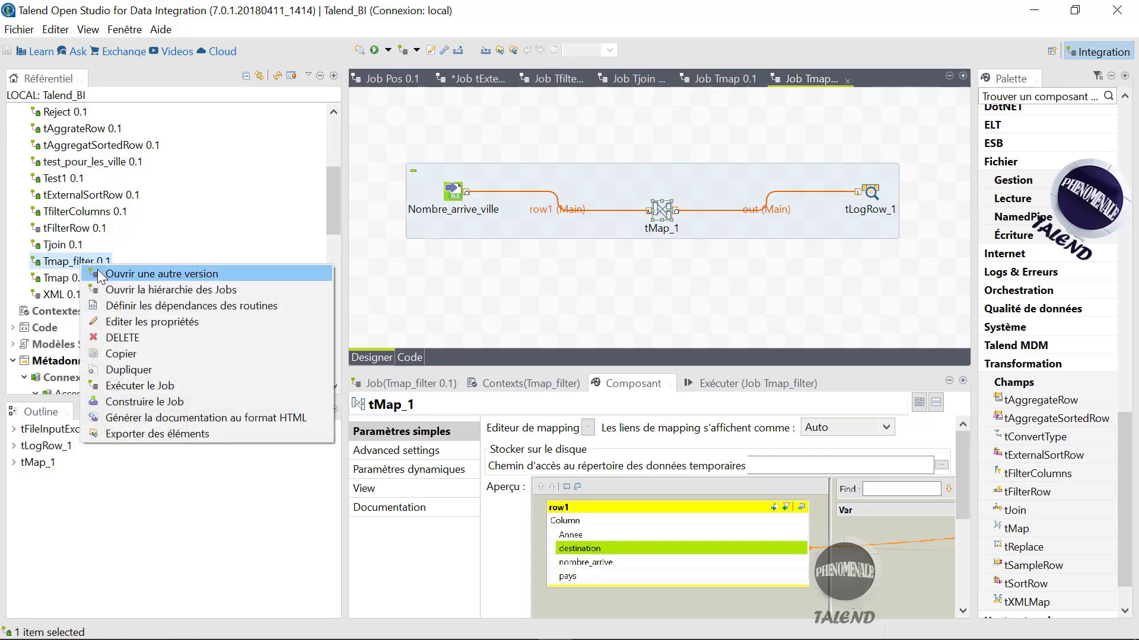
pyautogui.click(149, 386)
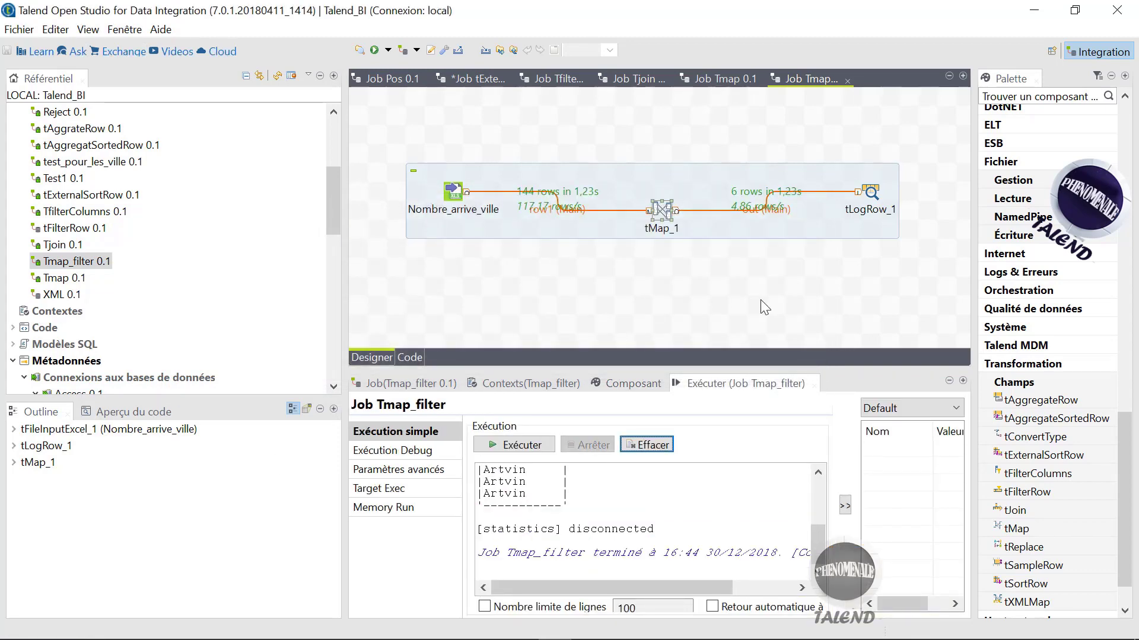
# Step: Review the destination rows printed by tLogRow_1 in the run console and compare them with the out table's filter expression in tMap_1
pyautogui.moveTo(813, 533); pyautogui.dragTo(813, 508)
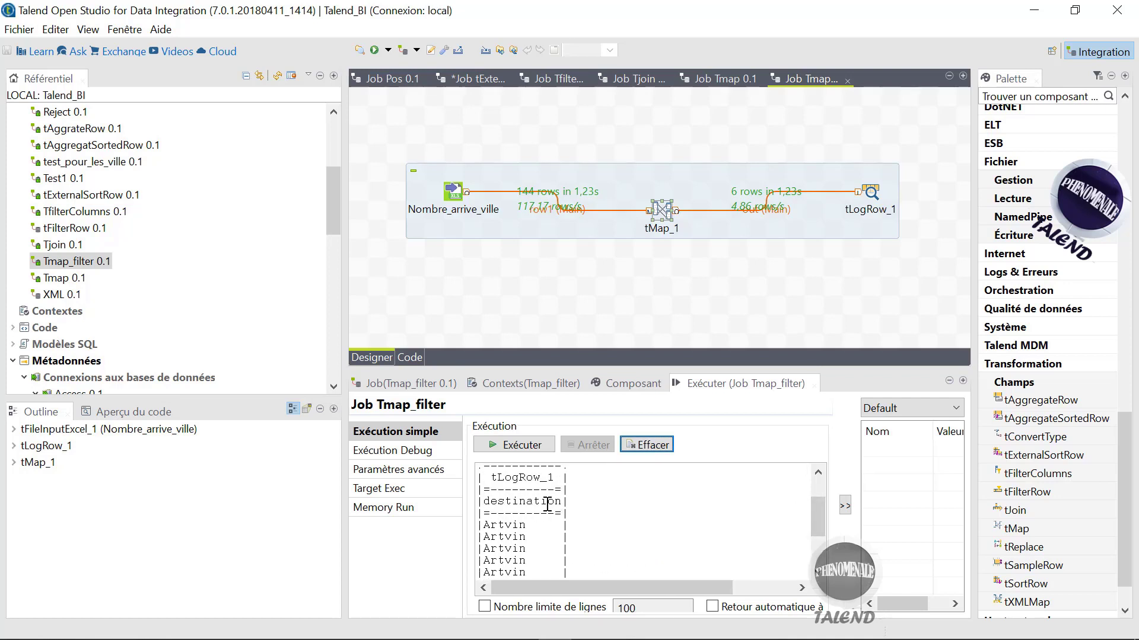
pyautogui.moveTo(530, 527); pyautogui.dragTo(486, 529)
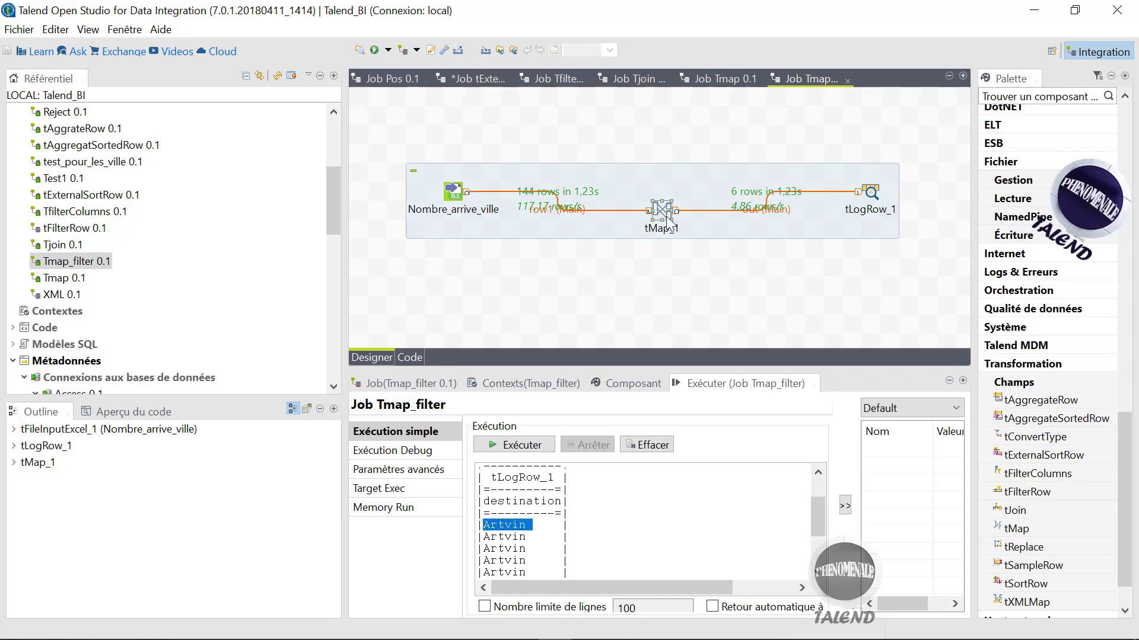
pyautogui.doubleClick(662, 212)
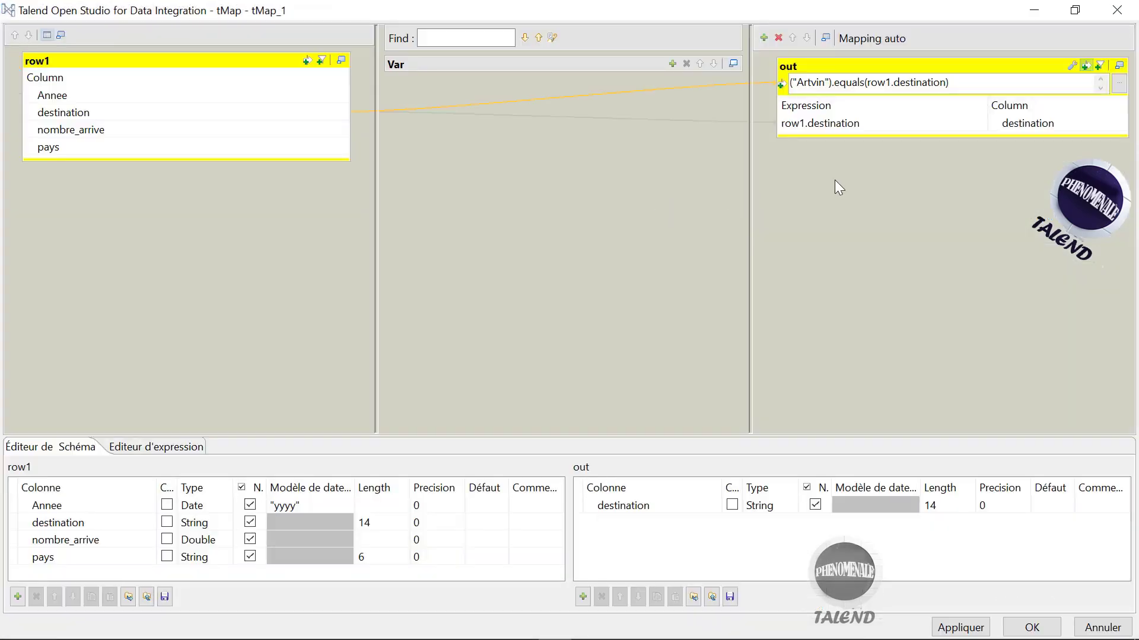
pyautogui.click(822, 83)
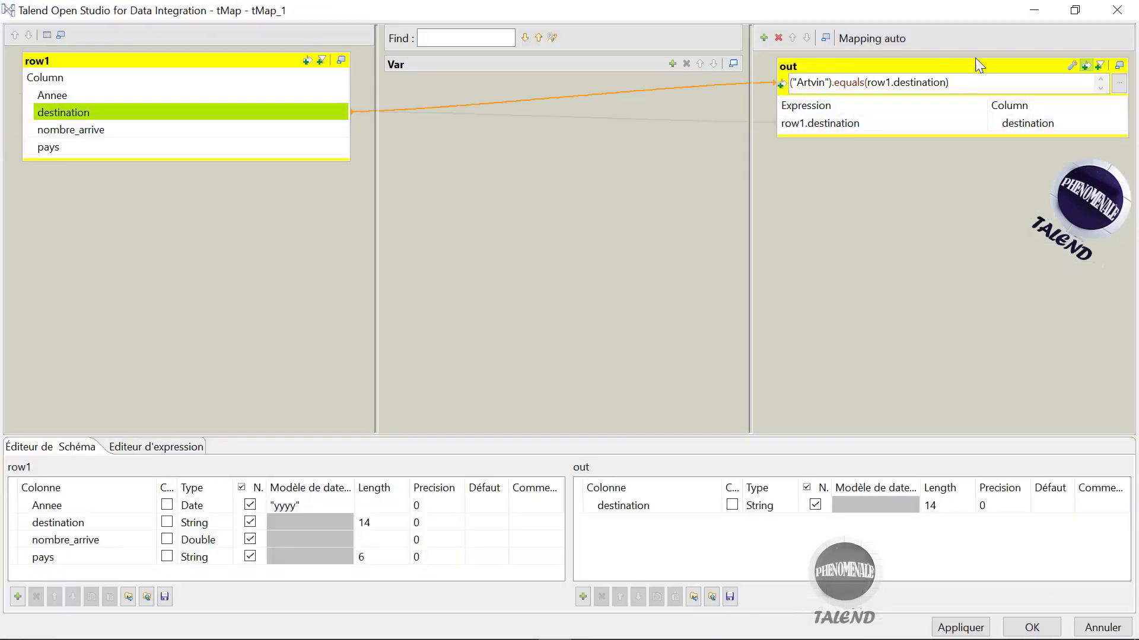
pyautogui.click(1117, 10)
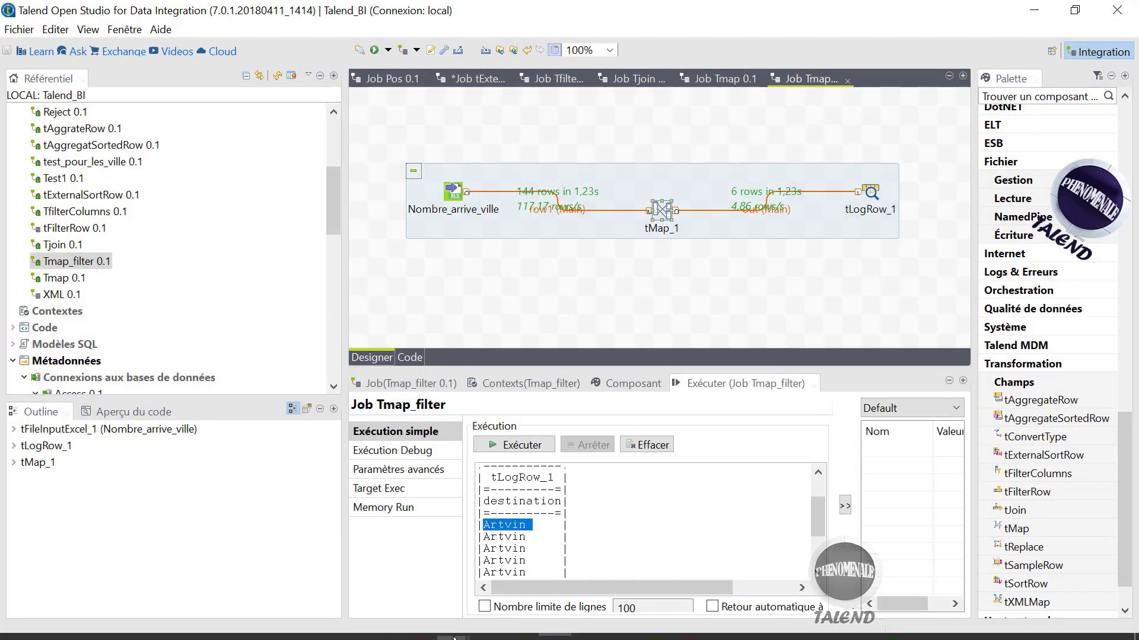
pyautogui.moveTo(823, 520); pyautogui.dragTo(823, 530)
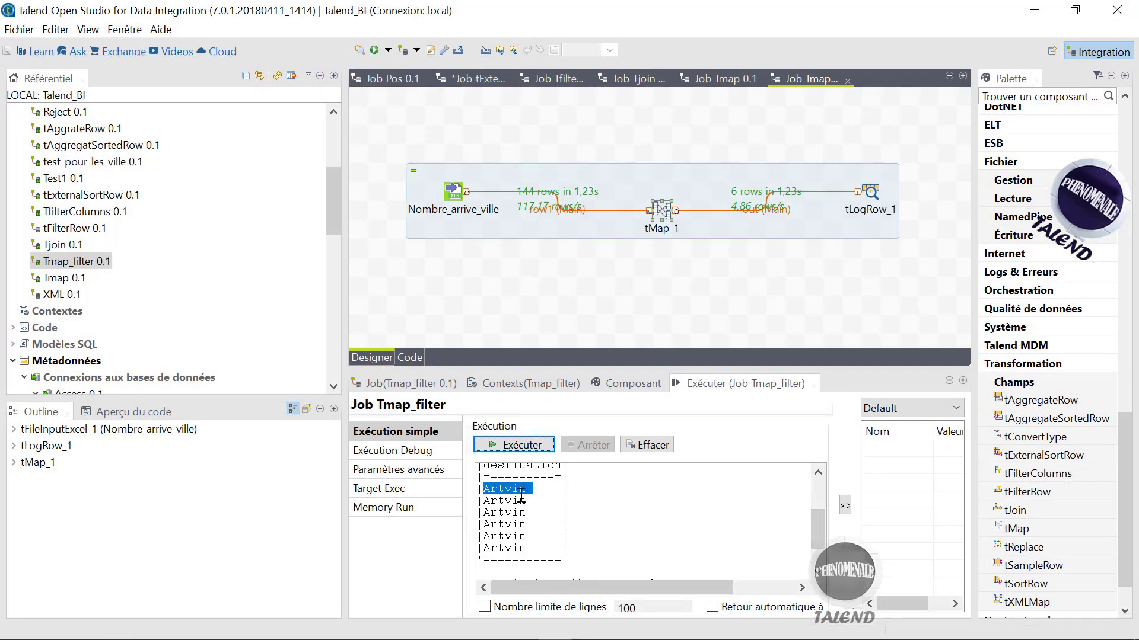
pyautogui.moveTo(819, 542)
pyautogui.mouseDown()
pyautogui.moveTo(818, 519)
pyautogui.moveTo(816, 556)
pyautogui.mouseUp()
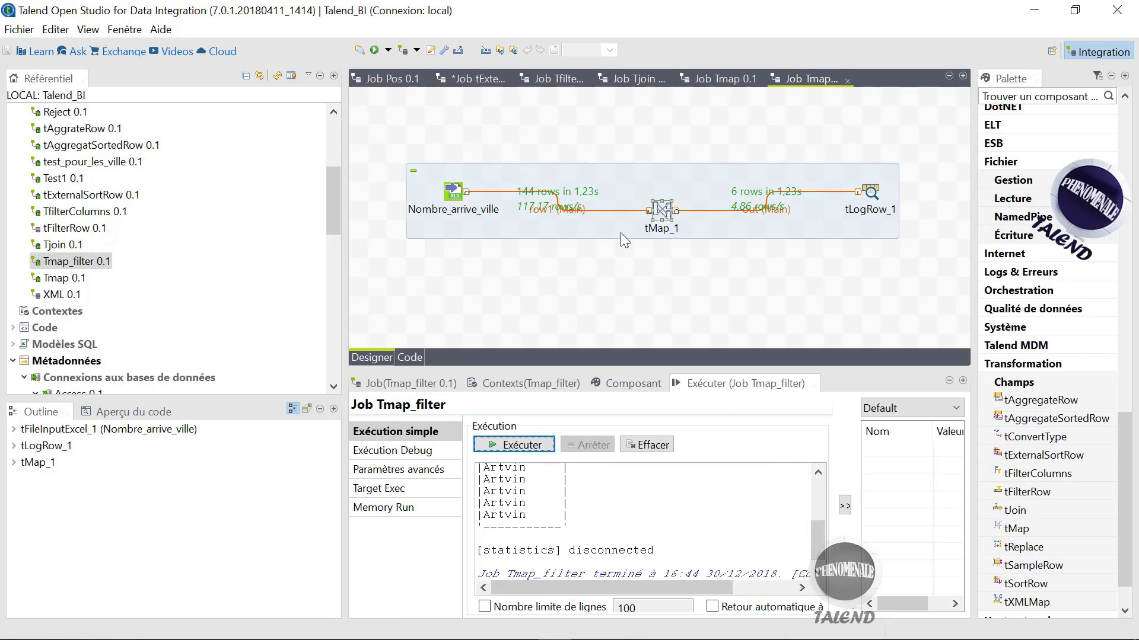
# Step: Reopen the tMap_1 editor and inspect the out table's filter expression, switching the expression filter off and back on
pyautogui.doubleClick(664, 212)
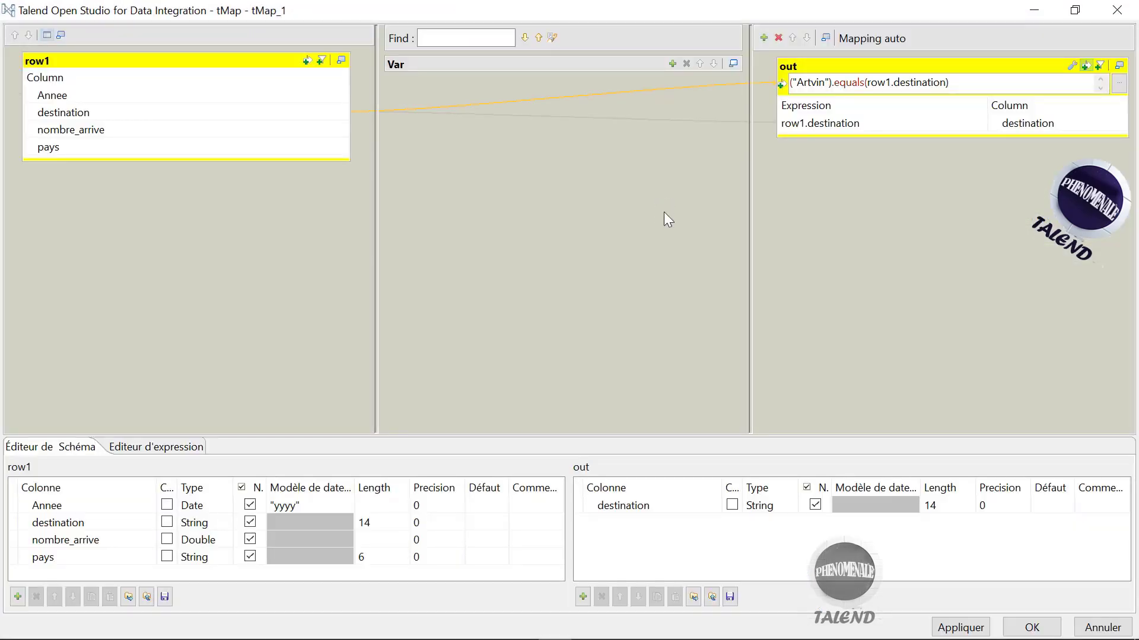
pyautogui.click(1030, 89)
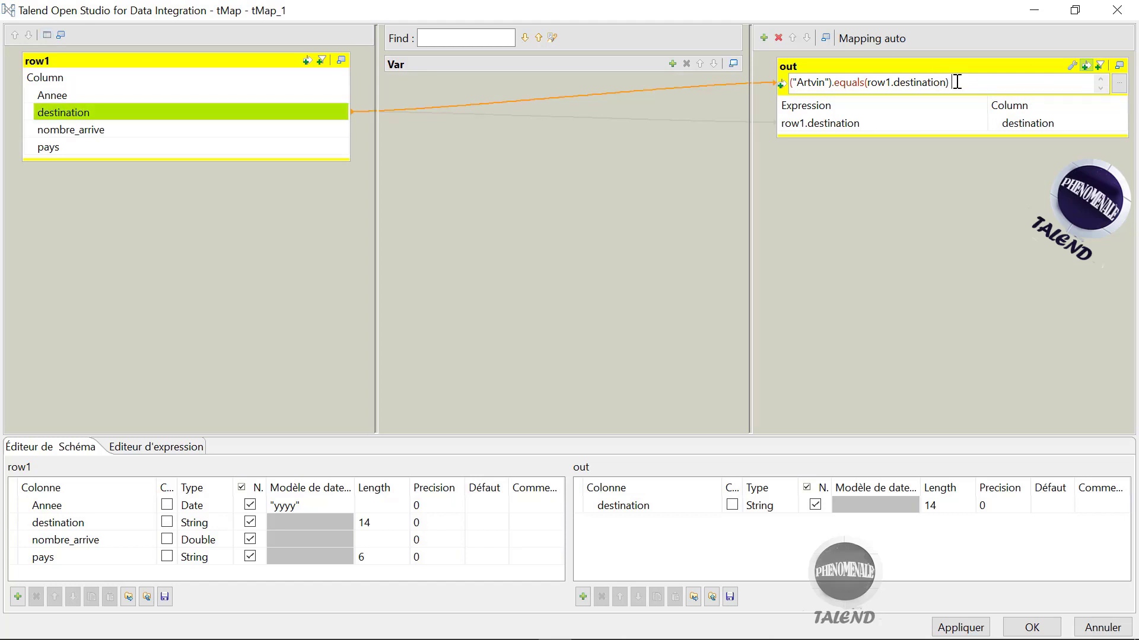
pyautogui.click(1086, 67)
pyautogui.click(1087, 66)
# Step: View the out table's row1.destination expression in the expression builder and close the builder without changes
pyautogui.click(966, 122)
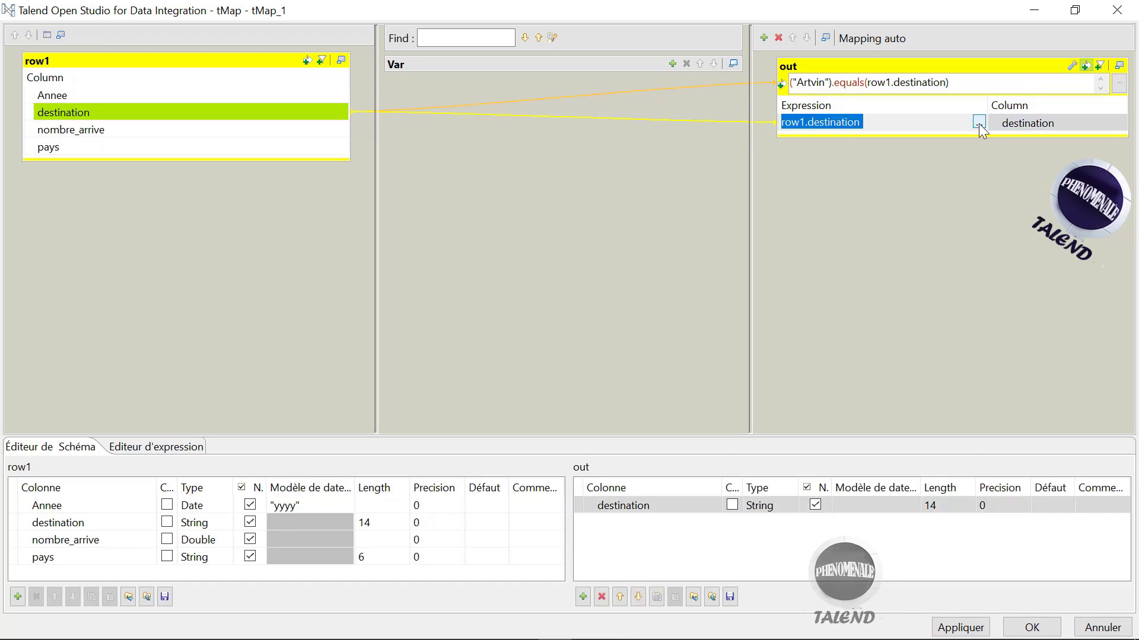
pyautogui.click(979, 123)
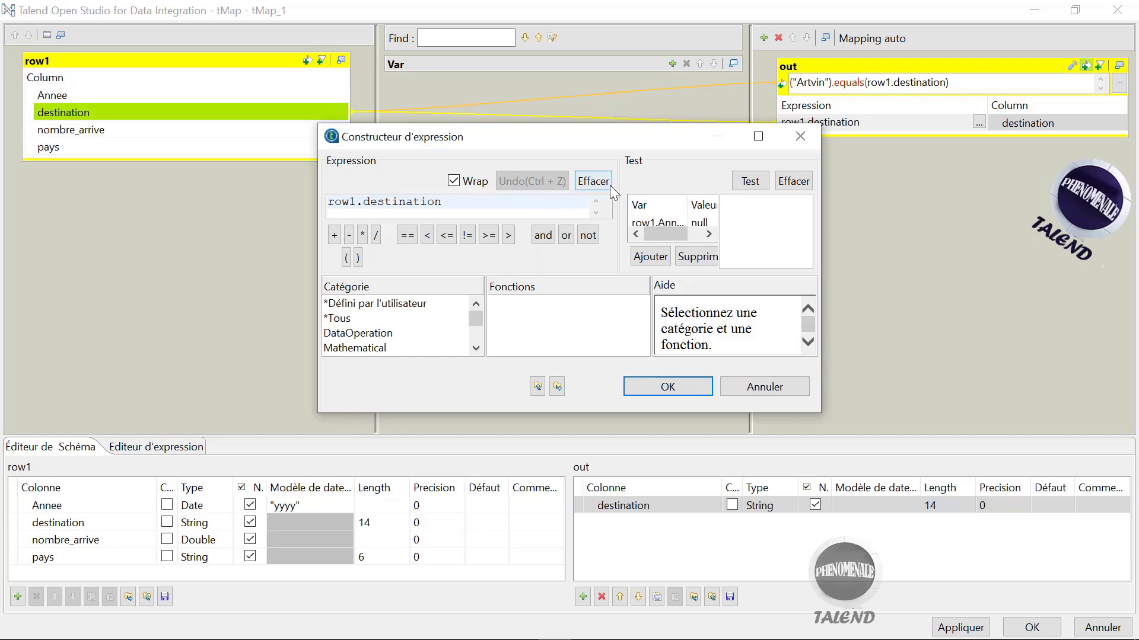
pyautogui.click(805, 131)
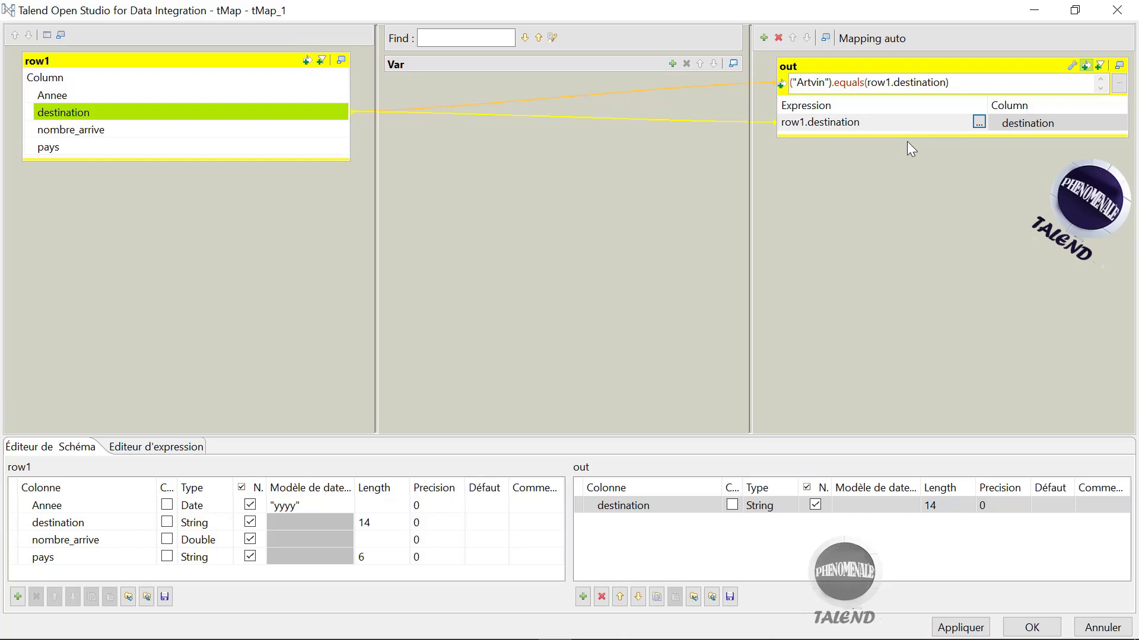